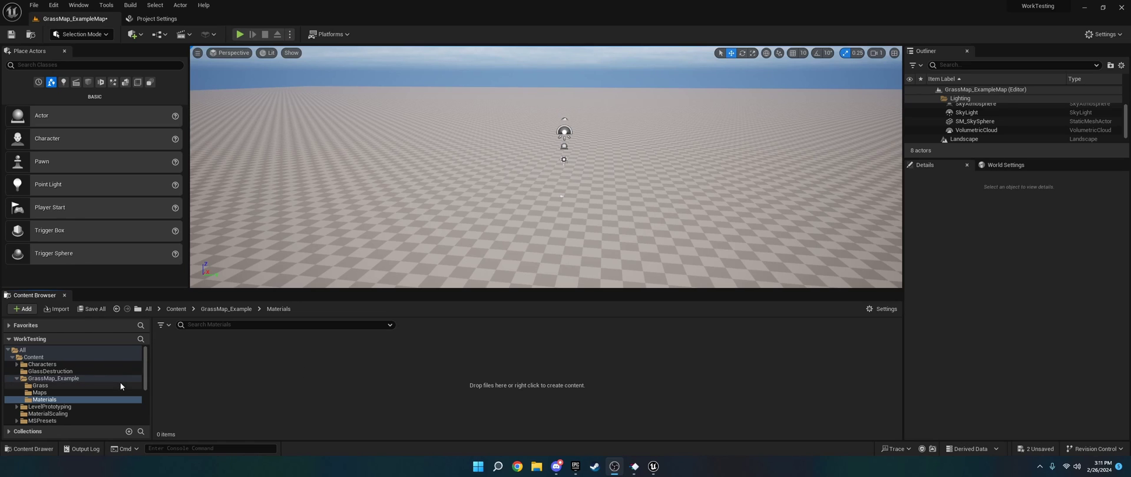
# Step: Select the Landscape in the viewport and tilt the camera over it
pyautogui.click(508, 202)
pyautogui.moveTo(509, 202); pyautogui.dragTo(381, 144, button='right')
pyautogui.moveTo(568, 156); pyautogui.dragTo(575, 159, button='right')
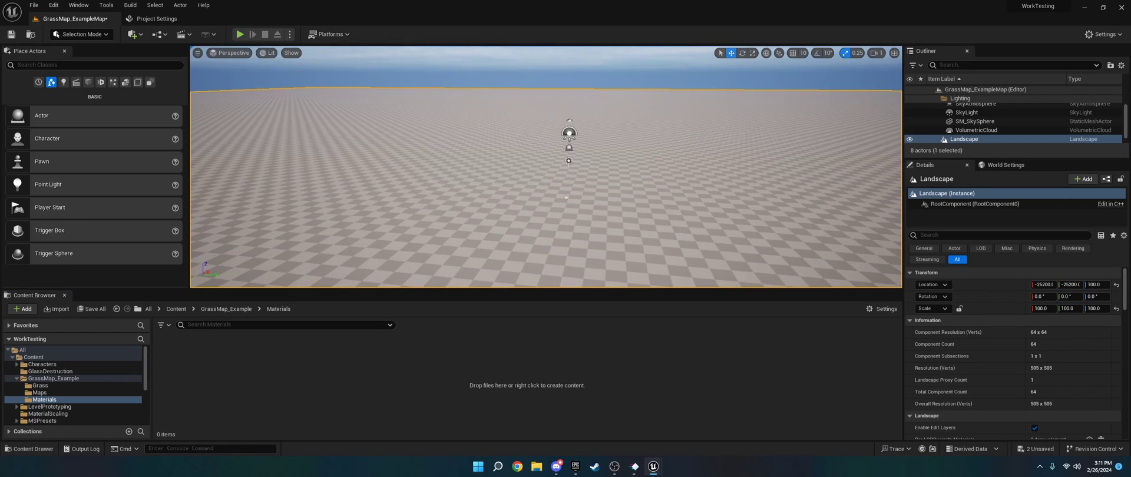
# Step: Switch to Landscape mode to view the Manage tools, then return to Selection mode
pyautogui.click(83, 36)
pyautogui.click(99, 68)
pyautogui.click(68, 67)
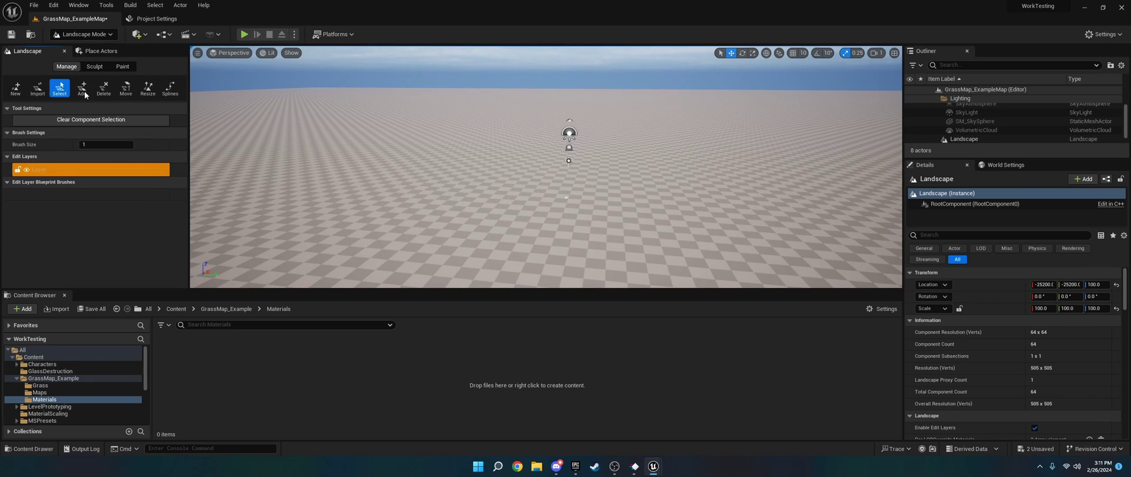
pyautogui.click(82, 34)
pyautogui.click(102, 46)
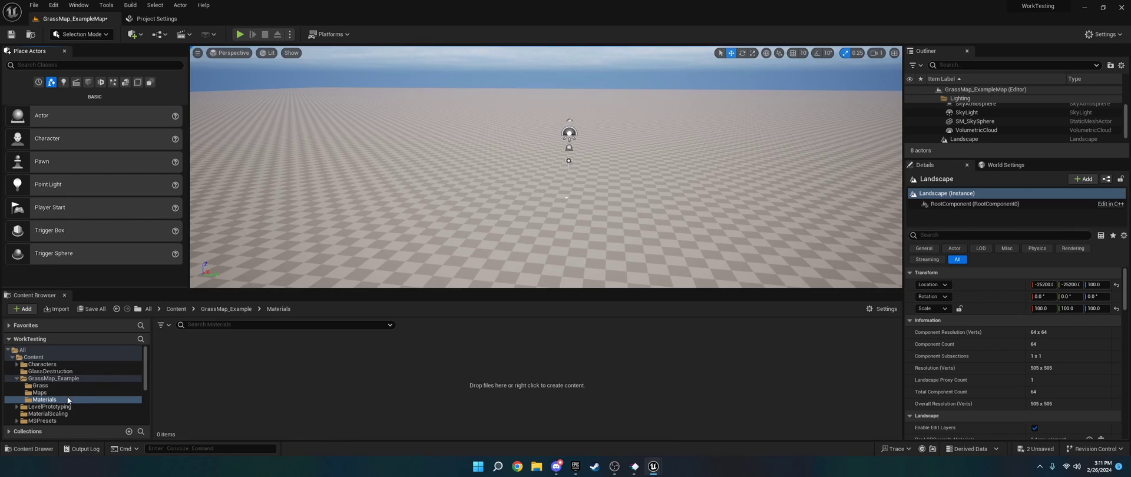
# Step: Create a new Material named M_GrassLandscape in the empty Materials folder
pyautogui.rightClick(195, 379)
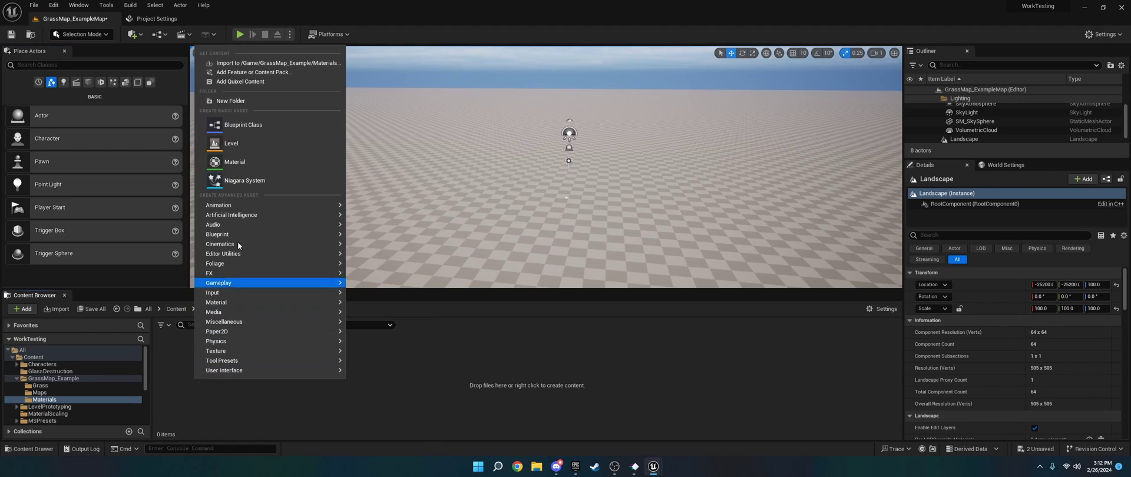
pyautogui.click(259, 161)
pyautogui.write('M_')
pyautogui.write('GrassLands')
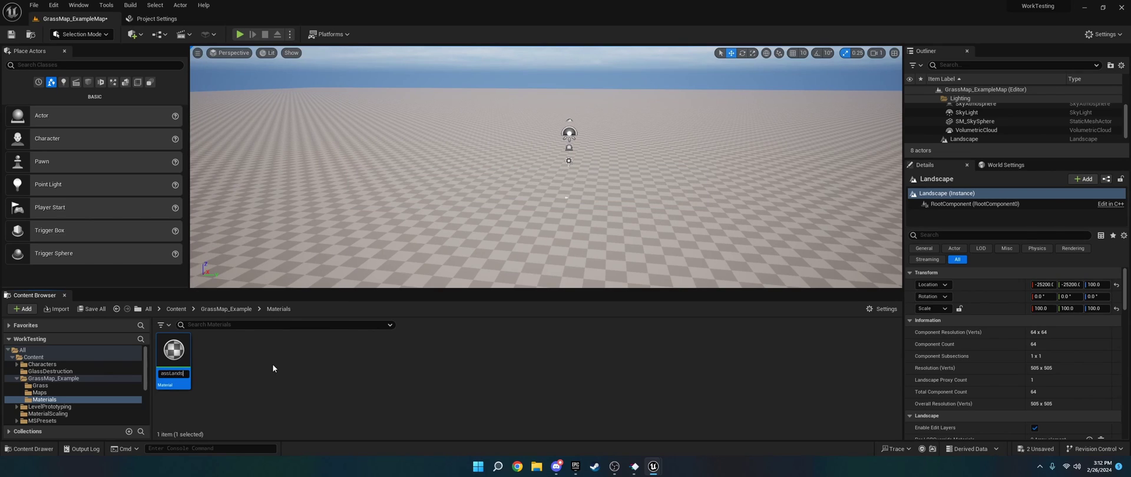
pyautogui.write('cape')
pyautogui.press('Return')
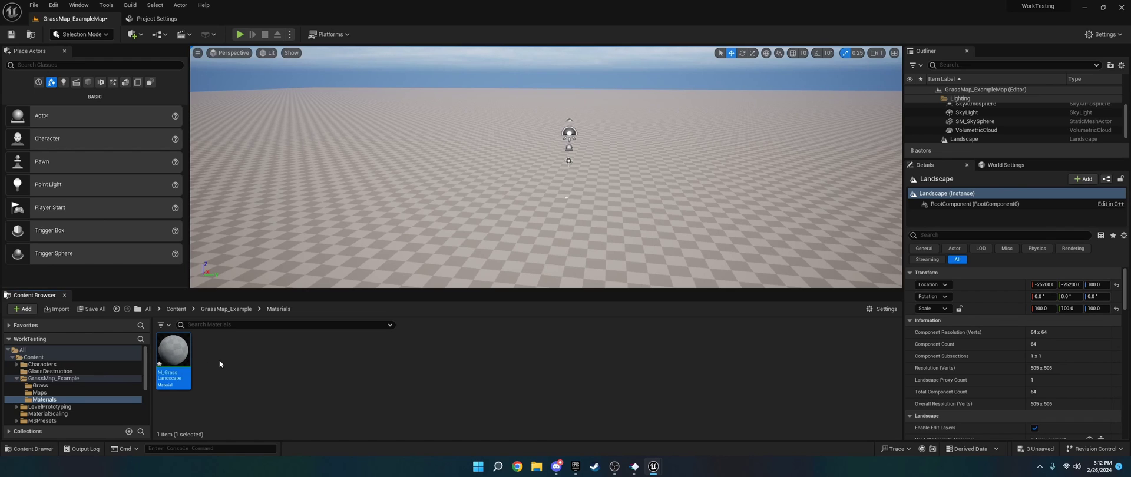
# Step: Open M_GrassLandscape and wire a new Landscape Layer Blend node into Base Color
pyautogui.doubleClick(177, 359)
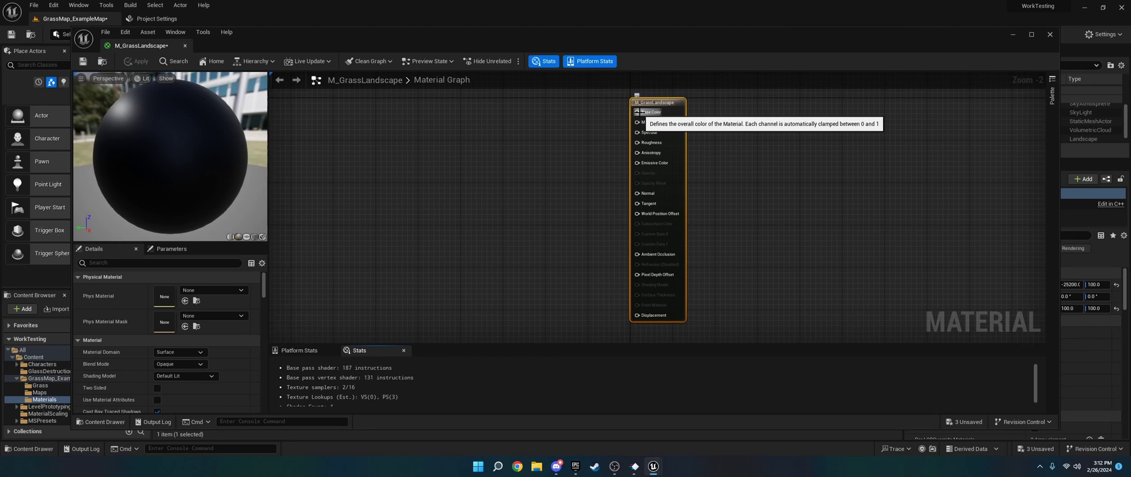
pyautogui.moveTo(545, 126); pyautogui.dragTo(635, 215, button='right')
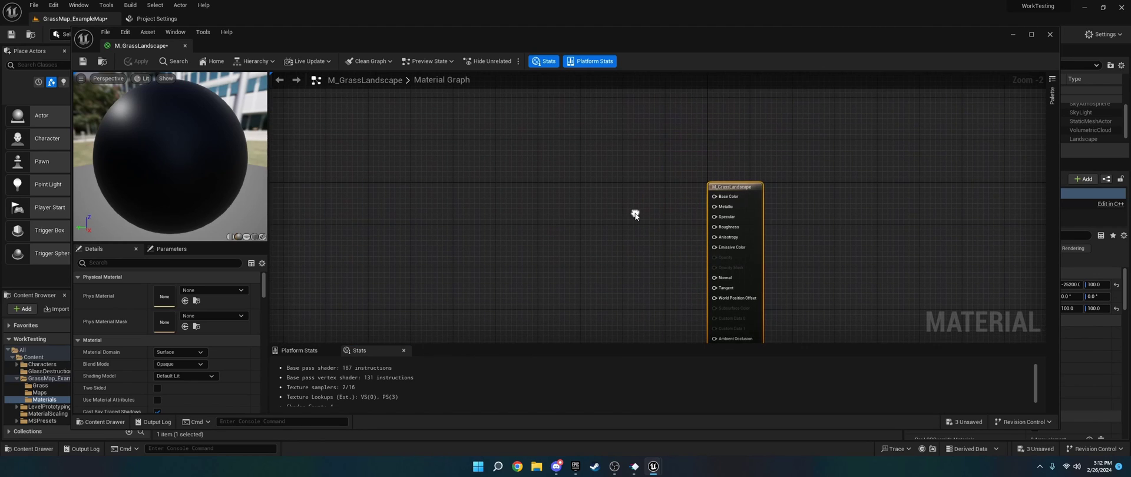
pyautogui.rightClick(614, 186)
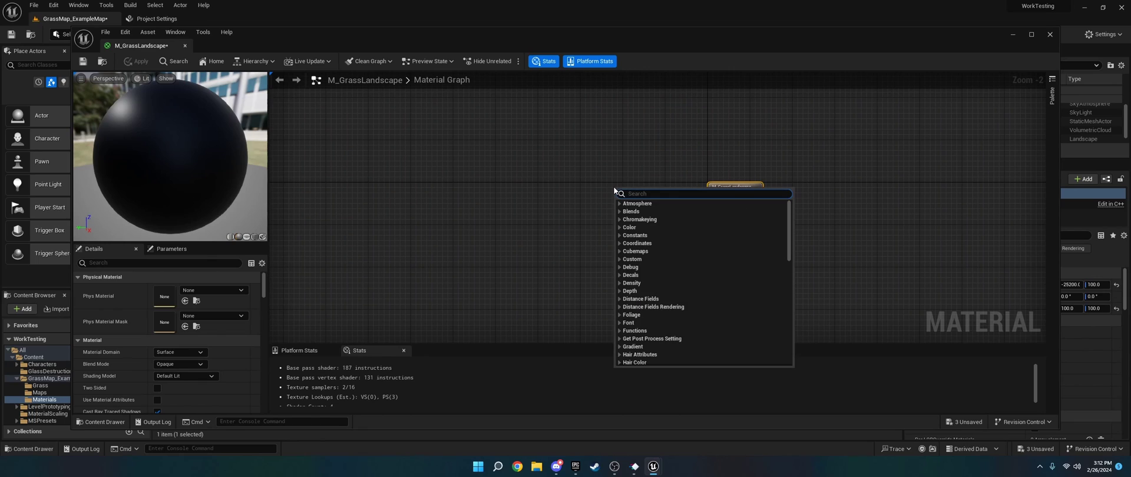
pyautogui.write('layer')
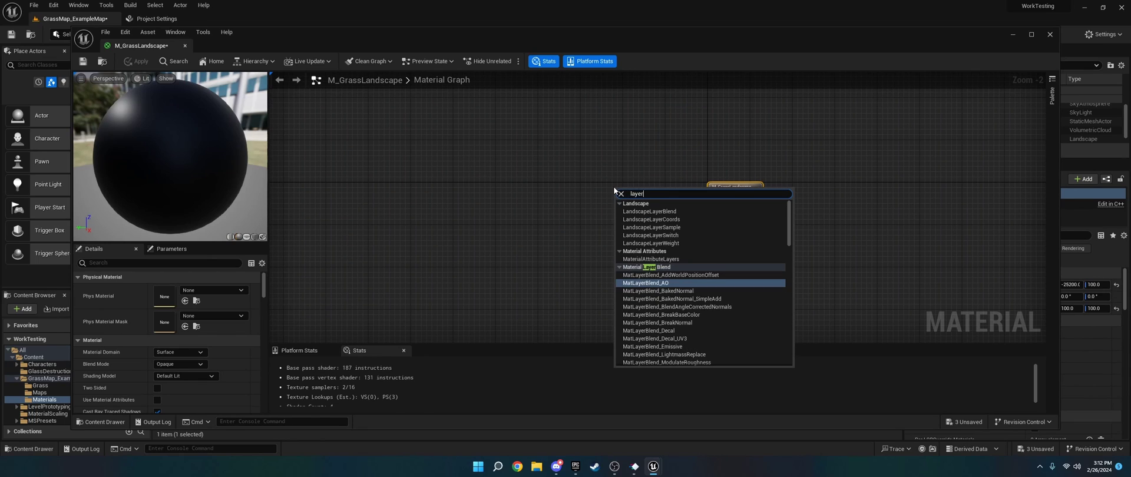
pyautogui.click(677, 212)
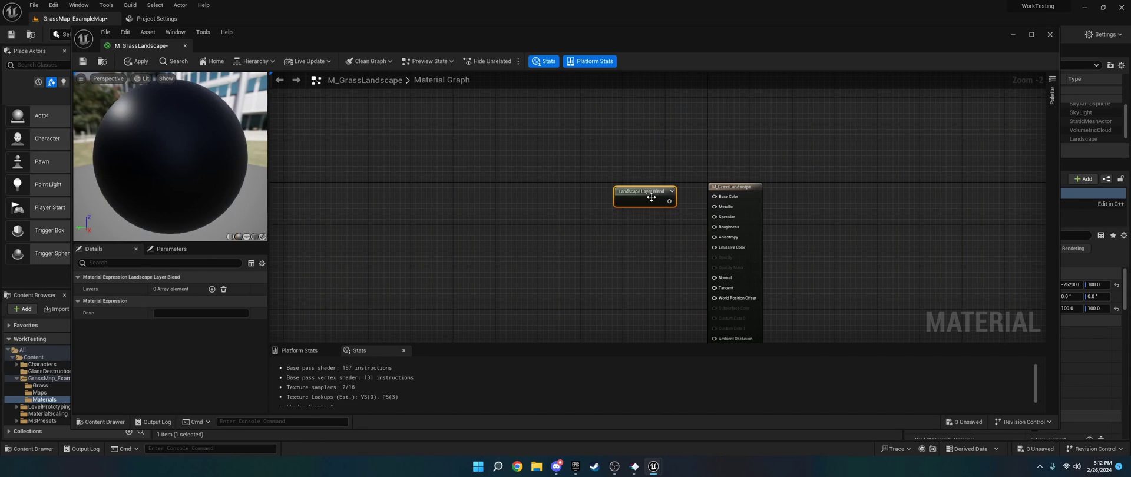
pyautogui.moveTo(649, 195); pyautogui.dragTo(616, 192)
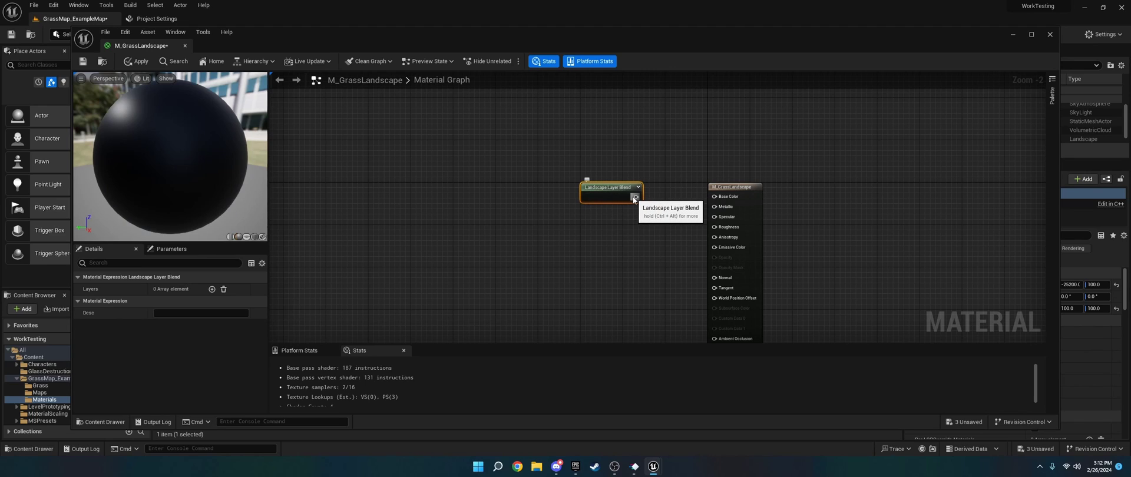
pyautogui.moveTo(635, 197); pyautogui.dragTo(715, 196)
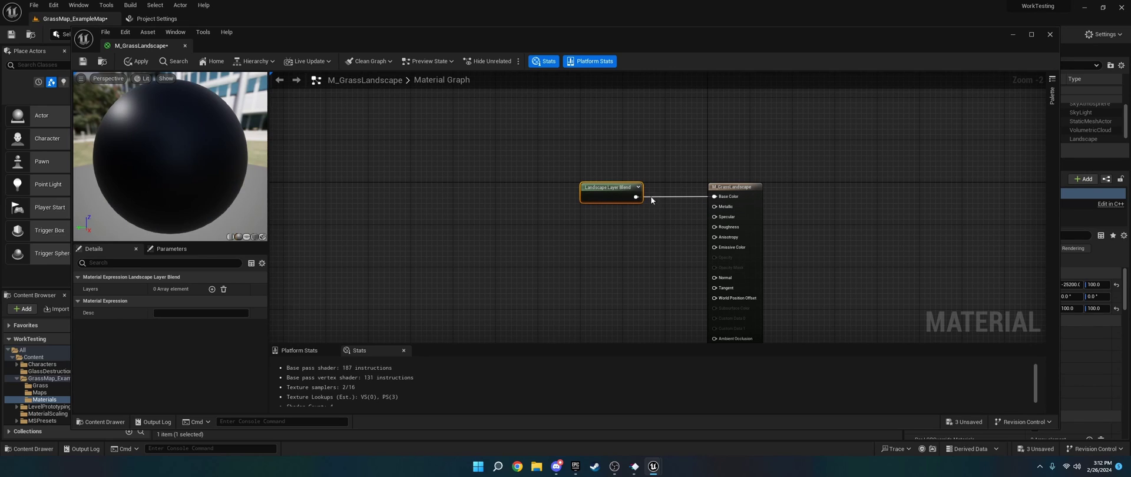
pyautogui.moveTo(624, 193); pyautogui.dragTo(639, 193)
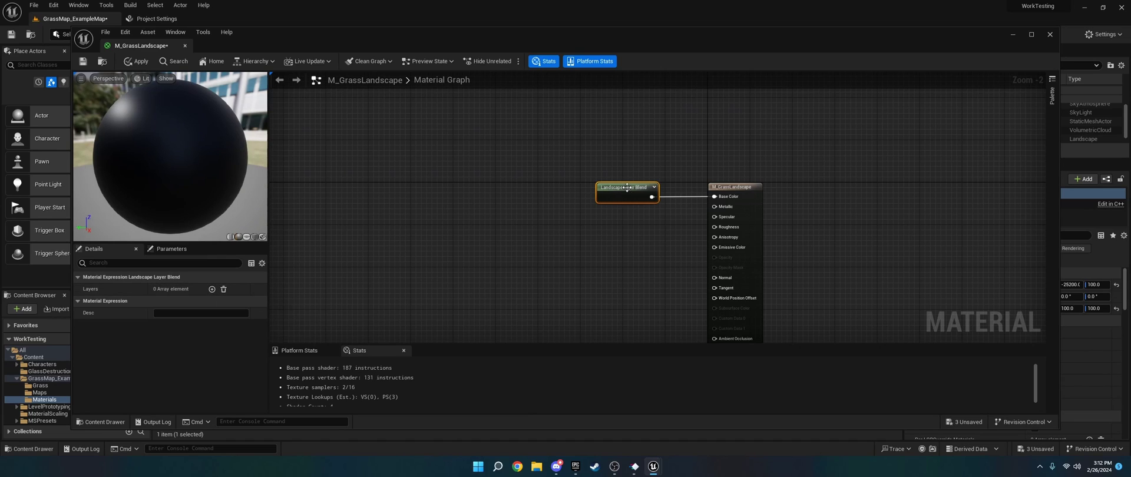
# Step: Add two layers to the Layer Blend, named Grass and Dirt
pyautogui.click(212, 289)
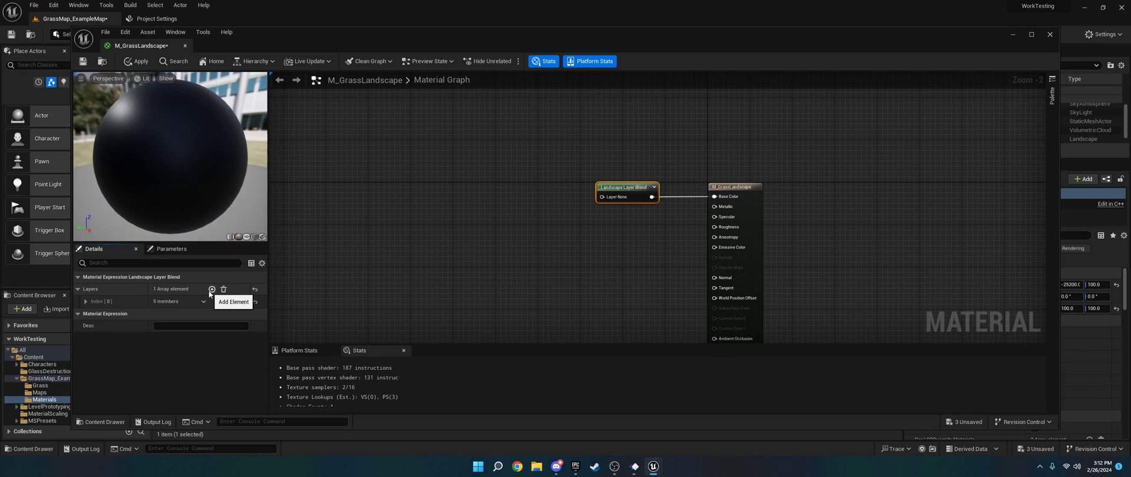
pyautogui.click(87, 301)
pyautogui.press('Tab')
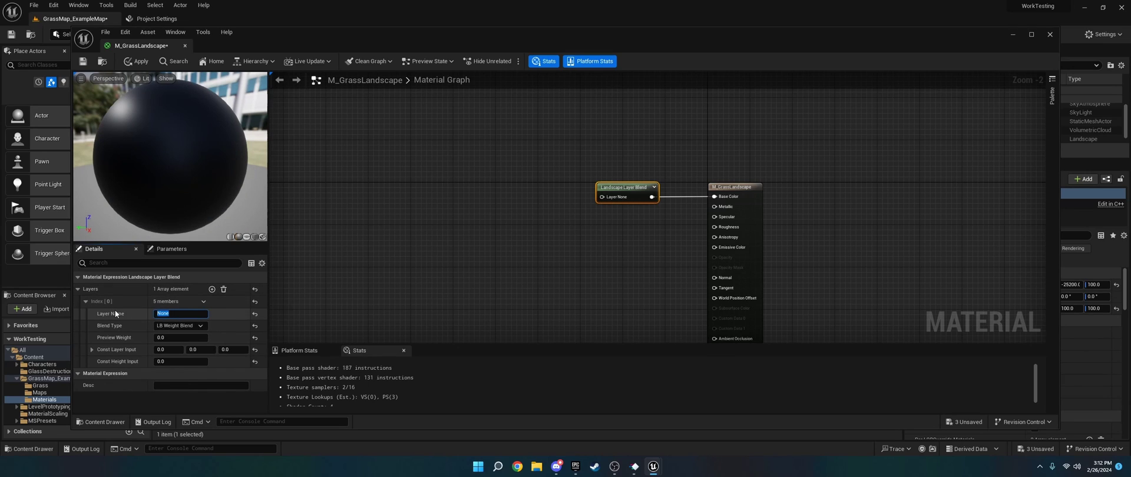
pyautogui.write('Grass')
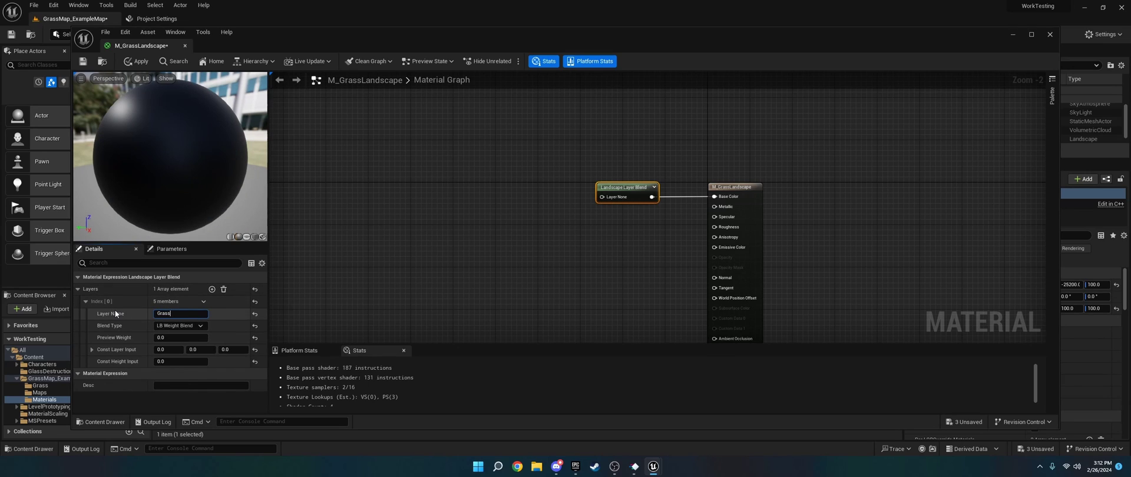
pyautogui.click(211, 289)
pyautogui.click(80, 374)
pyautogui.press('Tab')
pyautogui.write('Dir')
pyautogui.click(475, 207)
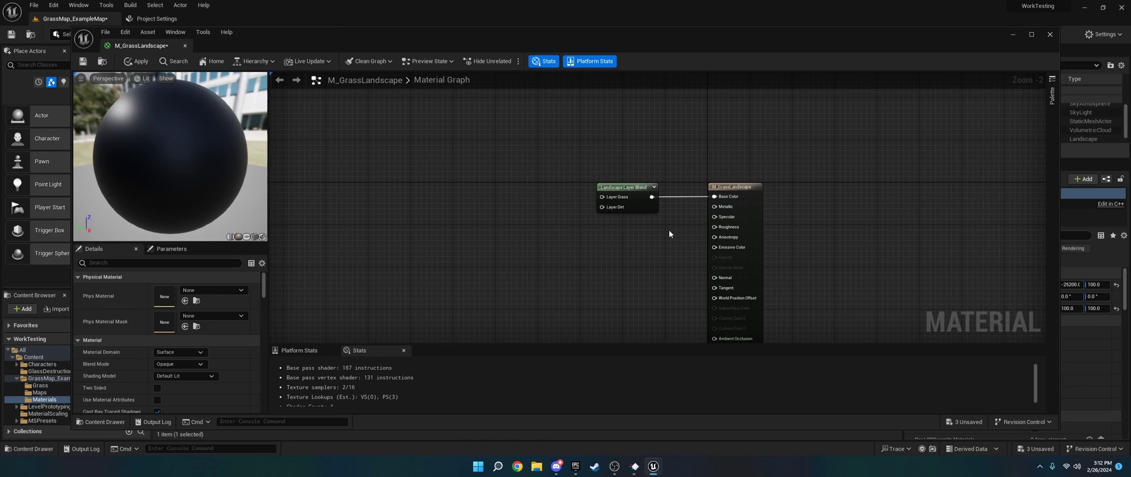
# Step: Feed a dark green constant colour into the Layer Grass input
pyautogui.click(450, 114)
pyautogui.moveTo(518, 129); pyautogui.dragTo(603, 197)
pyautogui.click(179, 288)
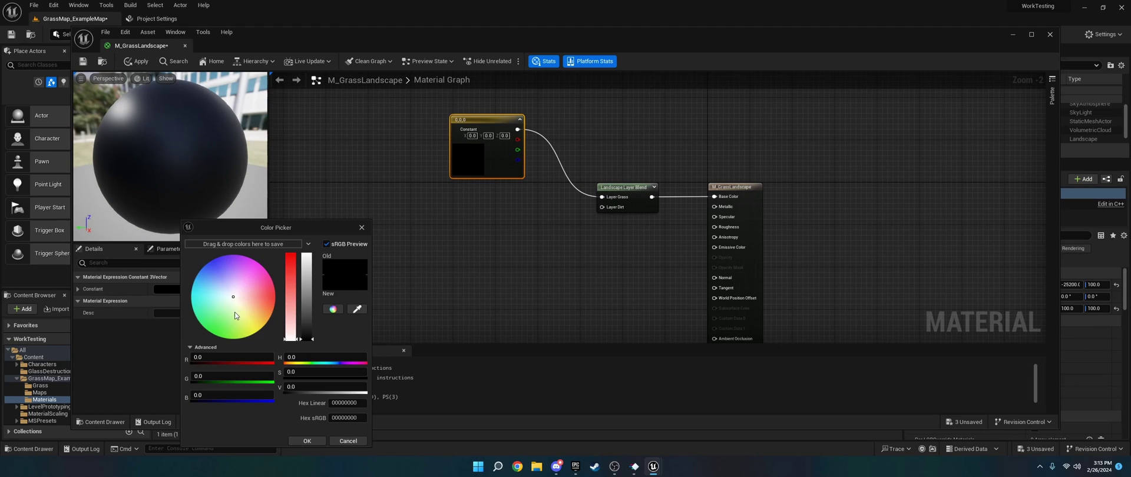
pyautogui.click(221, 318)
pyautogui.moveTo(306, 323); pyautogui.dragTo(308, 320)
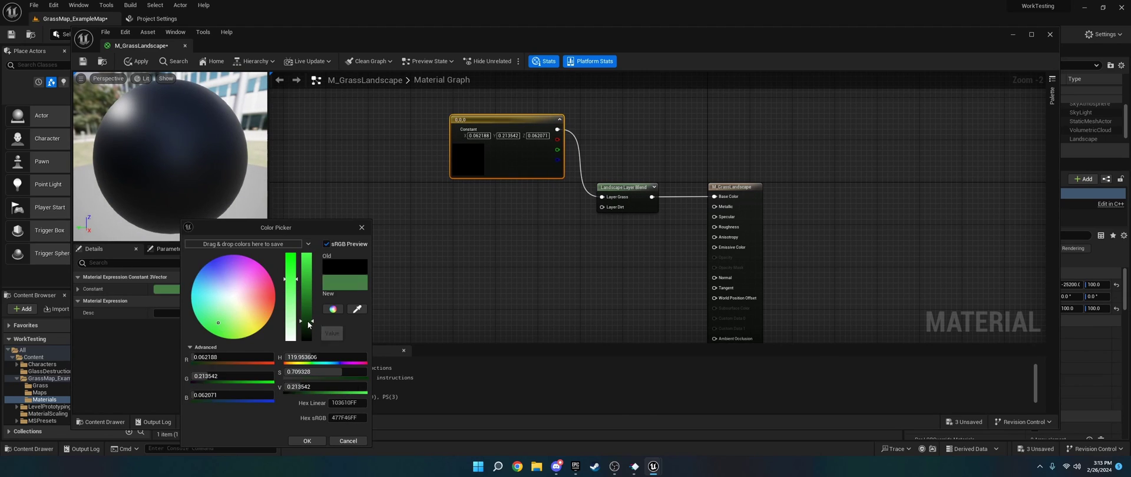
pyautogui.click(307, 441)
# Step: Feed a tan constant colour into the Layer Dirt input
pyautogui.click(472, 195)
pyautogui.moveTo(539, 208); pyautogui.dragTo(603, 208)
pyautogui.click(180, 289)
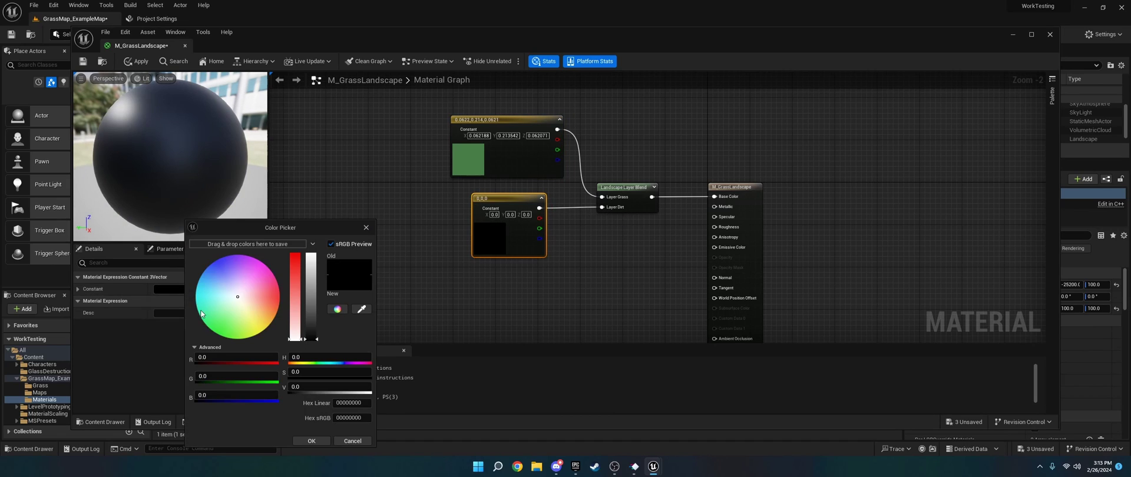
pyautogui.click(264, 316)
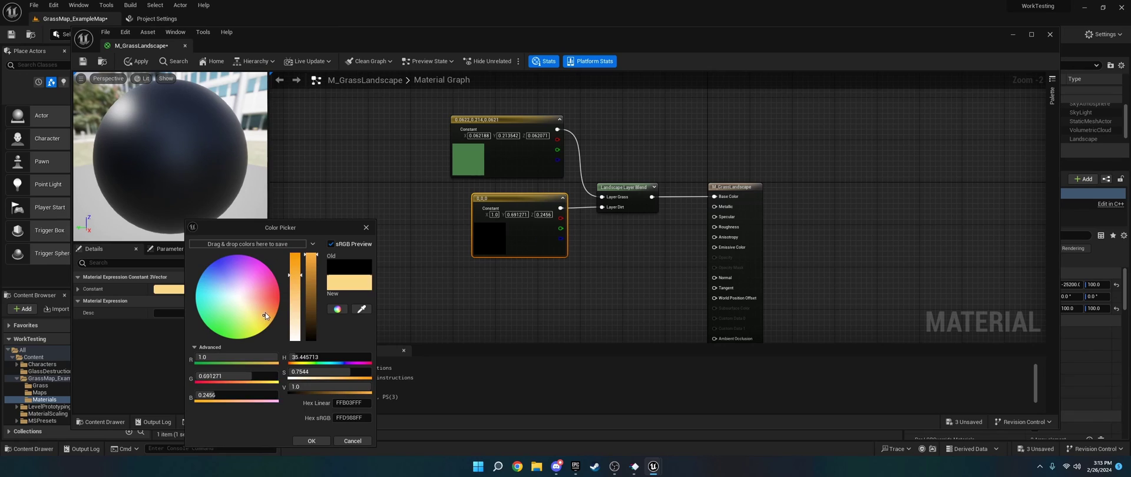
pyautogui.click(307, 307)
pyautogui.click(311, 441)
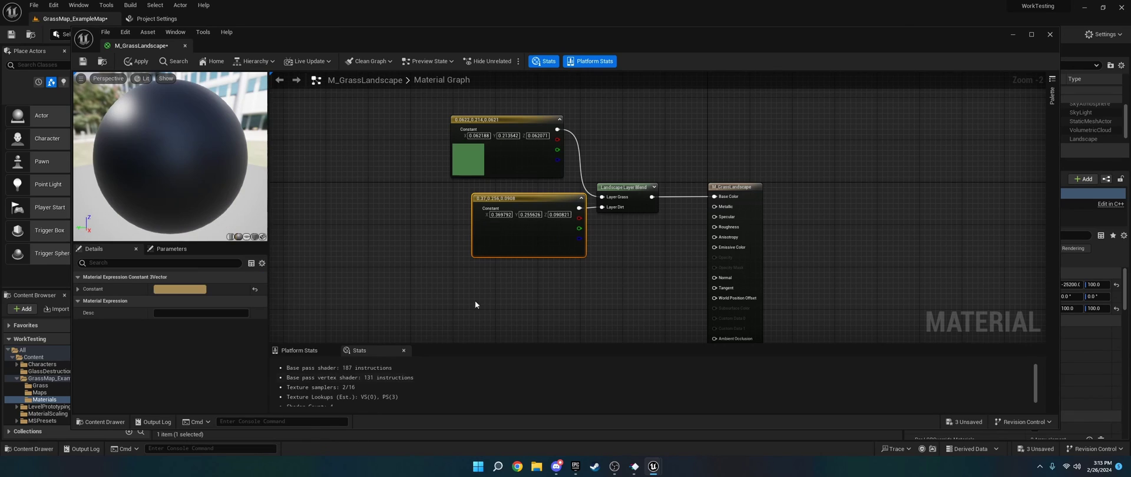
pyautogui.moveTo(533, 240); pyautogui.dragTo(513, 240)
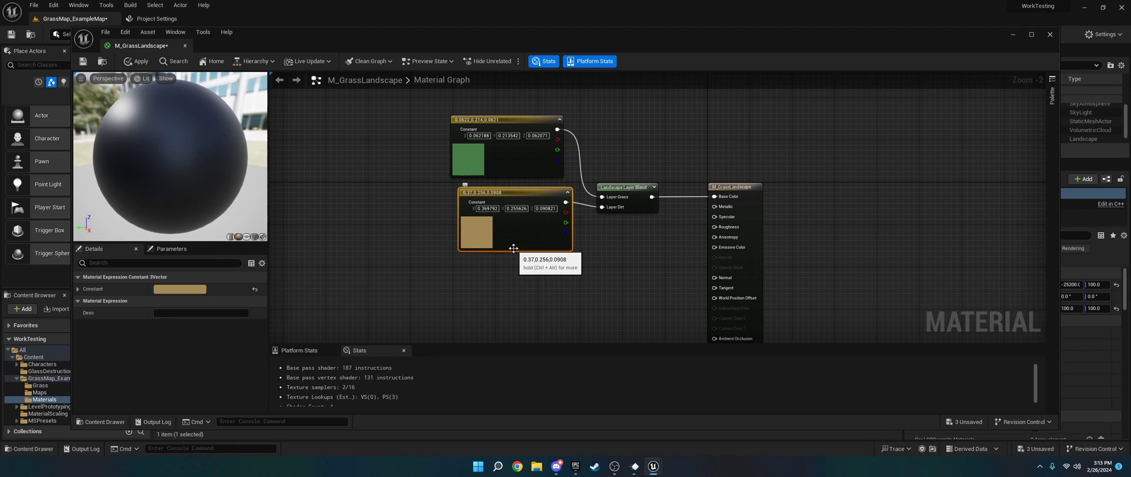
# Step: Pan across the graph to review the colour constants wired into the Layer Blend
pyautogui.moveTo(579, 280); pyautogui.dragTo(497, 157, button='right')
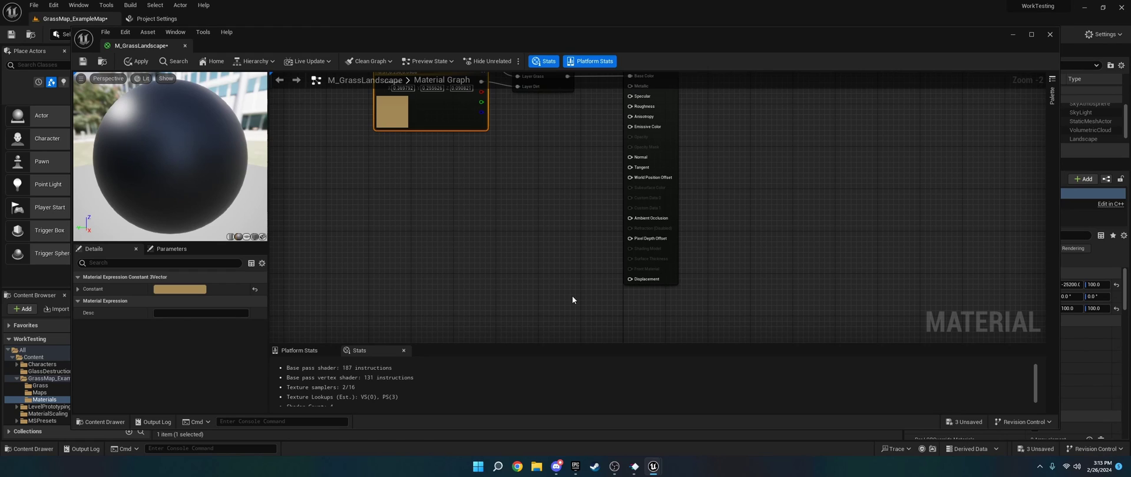
pyautogui.moveTo(499, 203); pyautogui.dragTo(592, 277, button='right')
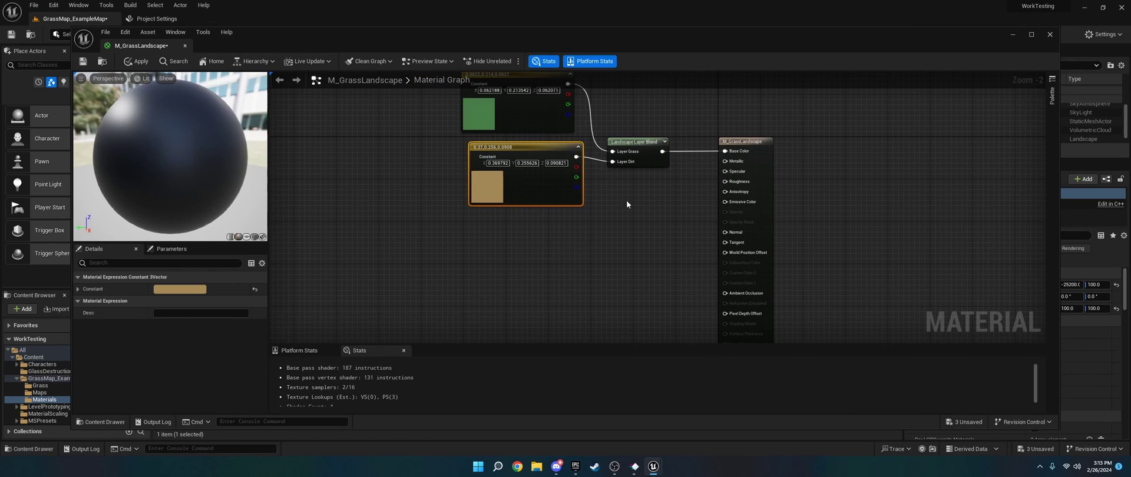
pyautogui.moveTo(629, 200); pyautogui.dragTo(503, 60, button='right')
pyautogui.moveTo(539, 262); pyautogui.dragTo(666, 239, button='right')
# Step: Apply, save and close the M_GrassLandscape material
pyautogui.click(136, 61)
pyautogui.click(82, 62)
pyautogui.click(186, 46)
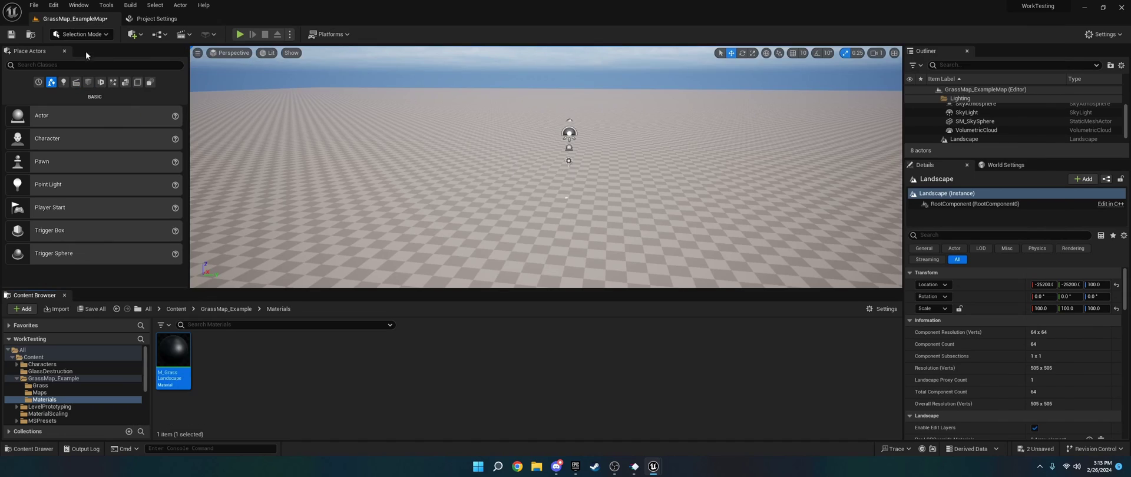
# Step: Switch to Landscape mode's Paint tools and expand the ThirdPerson folder in the Content Browser
pyautogui.click(80, 34)
pyautogui.click(85, 57)
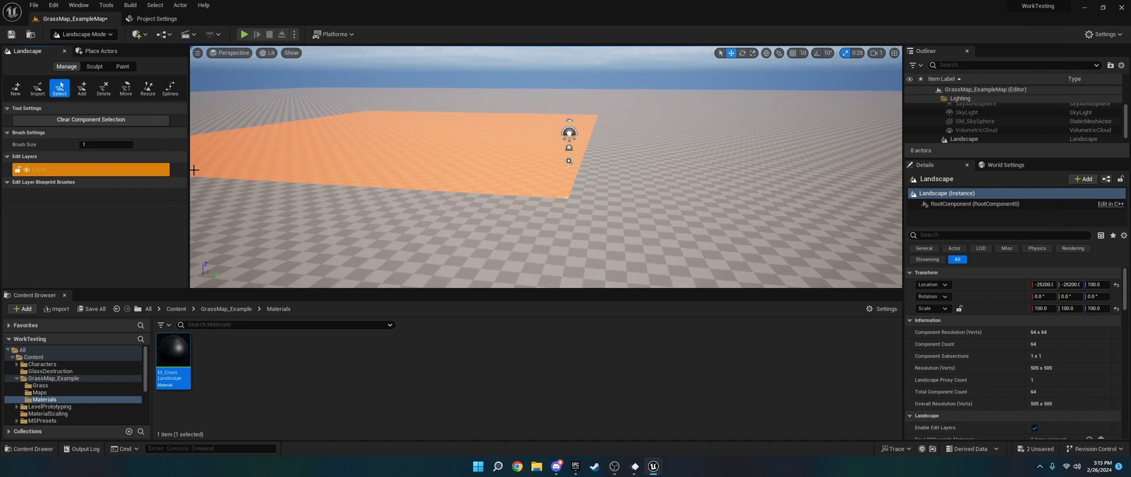
pyautogui.click(123, 66)
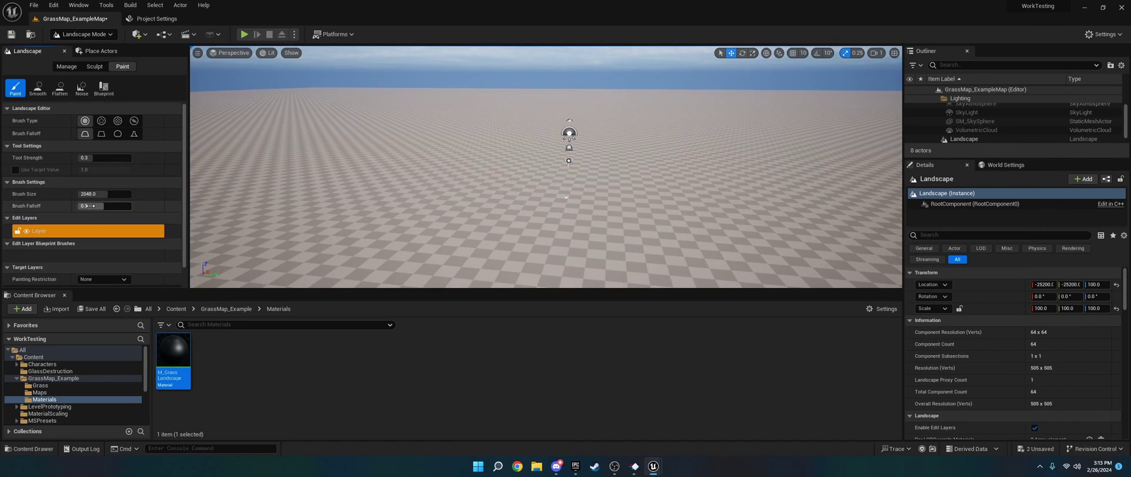
pyautogui.scroll(-1, 89, 206)
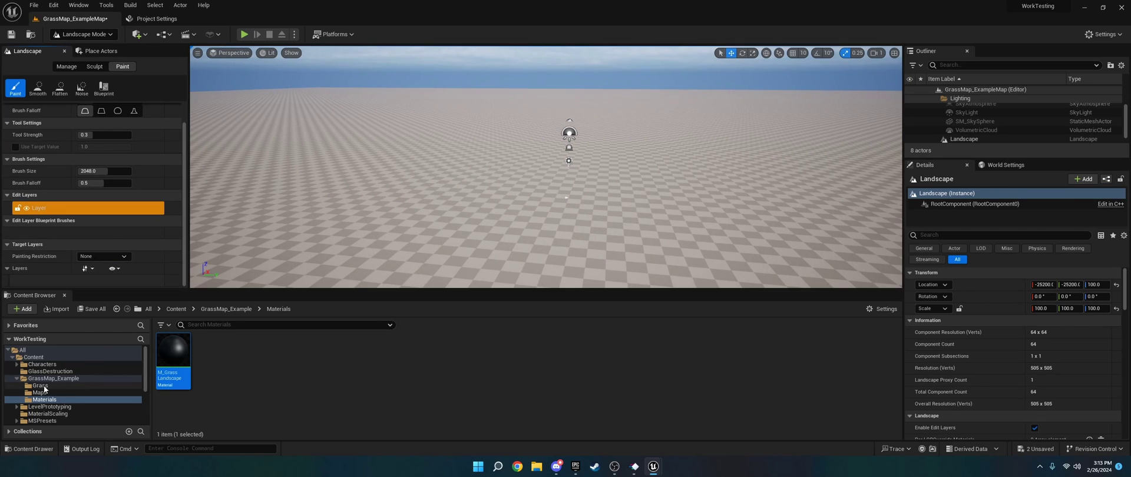
pyautogui.scroll(-2, 57, 407)
pyautogui.scroll(-3, 54, 395)
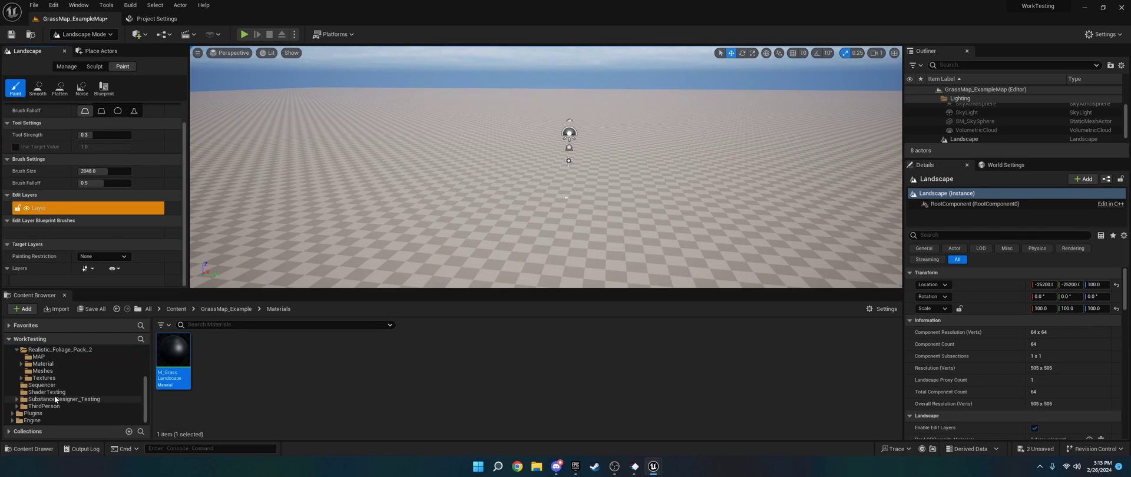
pyautogui.click(16, 407)
pyautogui.scroll(-1, 52, 412)
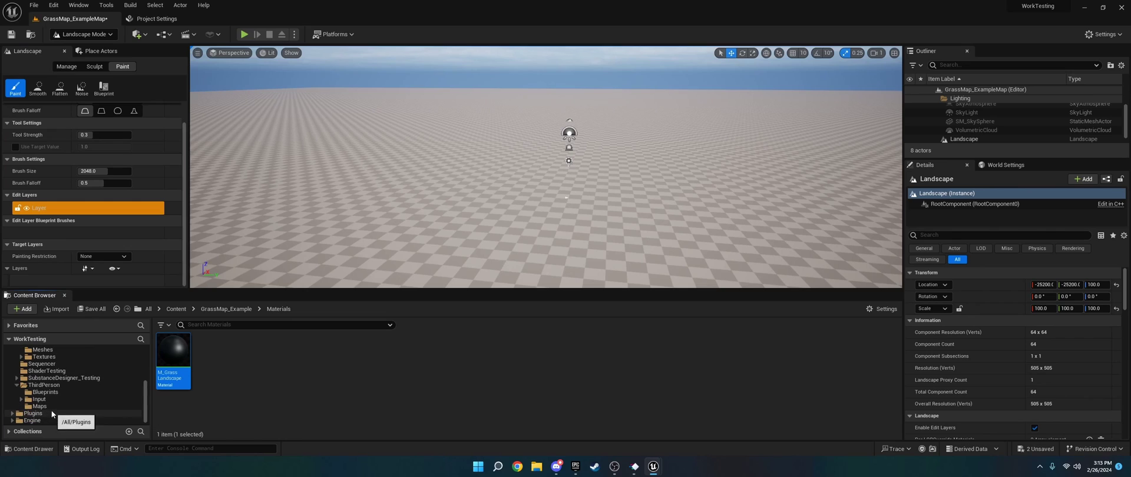
# Step: Show the ThirdPerson Maps folder, return to Selection mode and select the Landscape actor
pyautogui.click(40, 406)
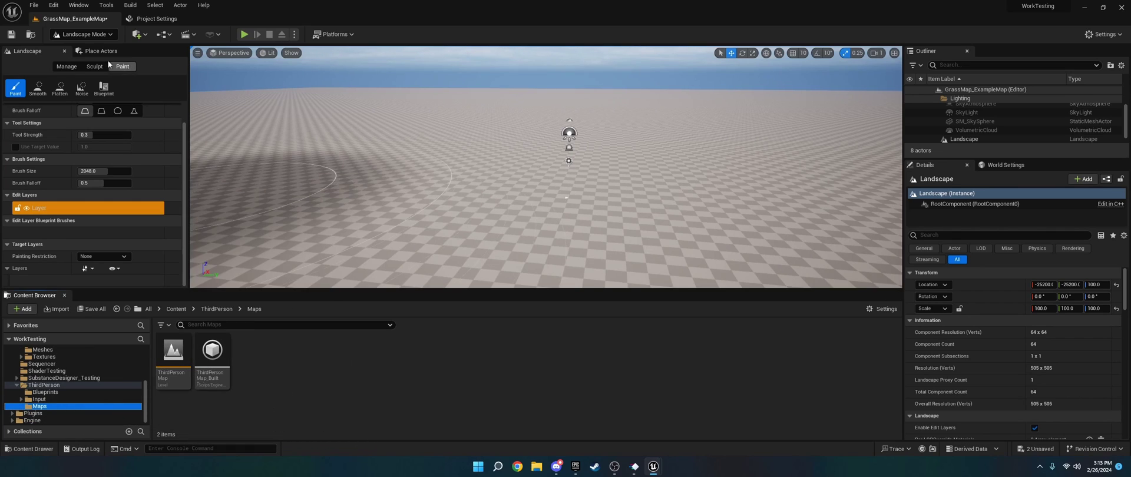
pyautogui.click(95, 34)
pyautogui.click(97, 43)
pyautogui.click(94, 34)
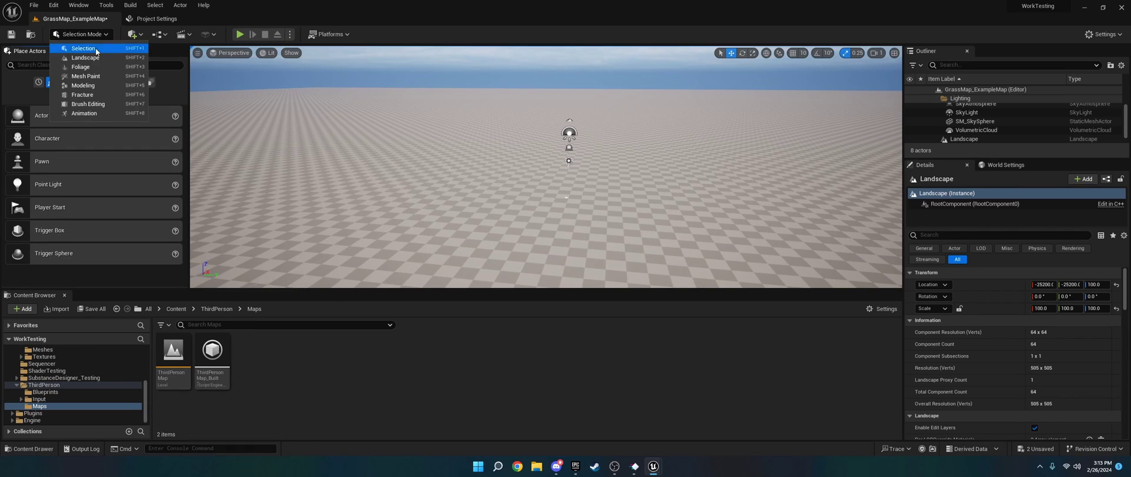
pyautogui.click(589, 236)
pyautogui.scroll(-3, 1018, 348)
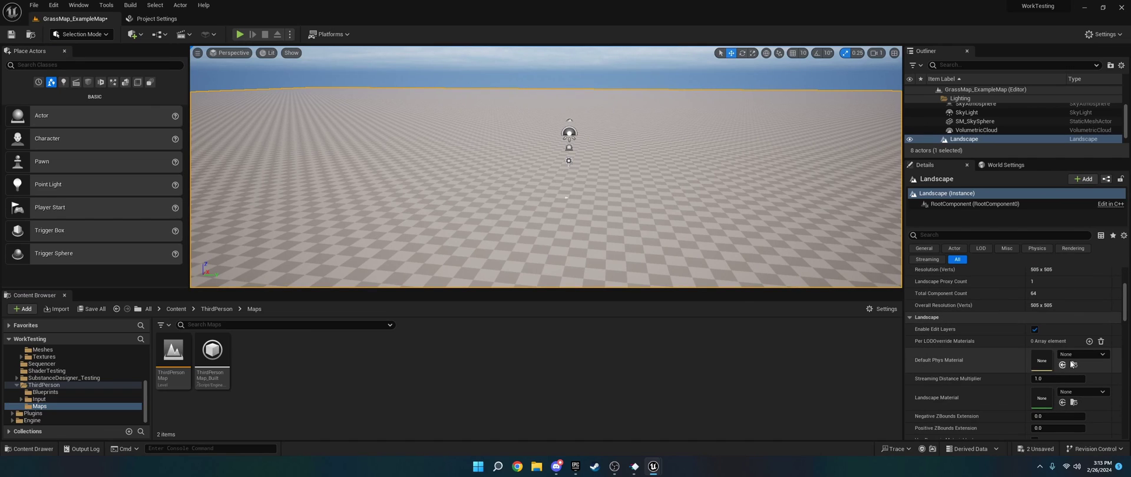
# Step: Search the Landscape Material picker for the grass material and browse the Grass and Materials folders
pyautogui.click(1078, 392)
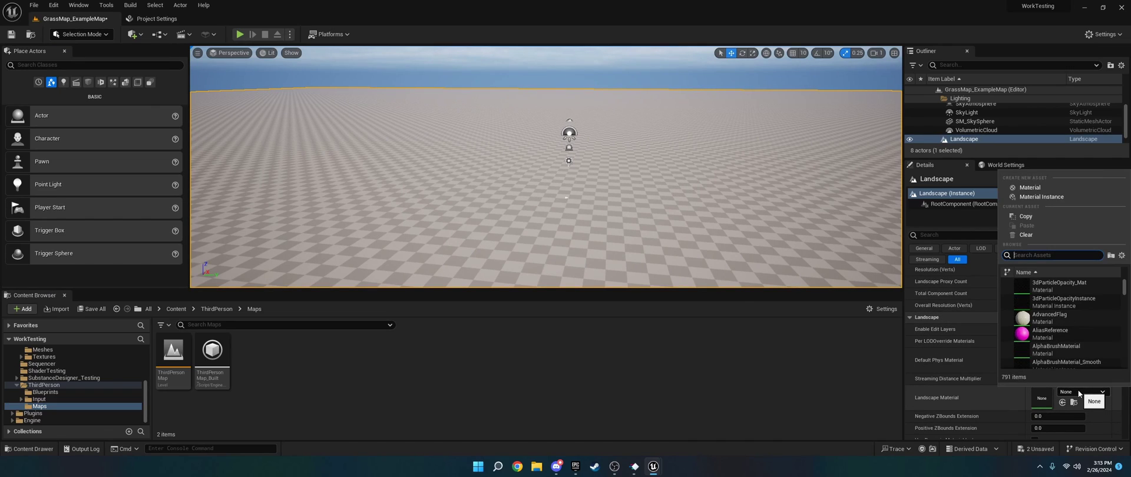
pyautogui.write(':L')
pyautogui.press('BackSpace')
pyautogui.press('BackSpace')
pyautogui.write('landscapegrass')
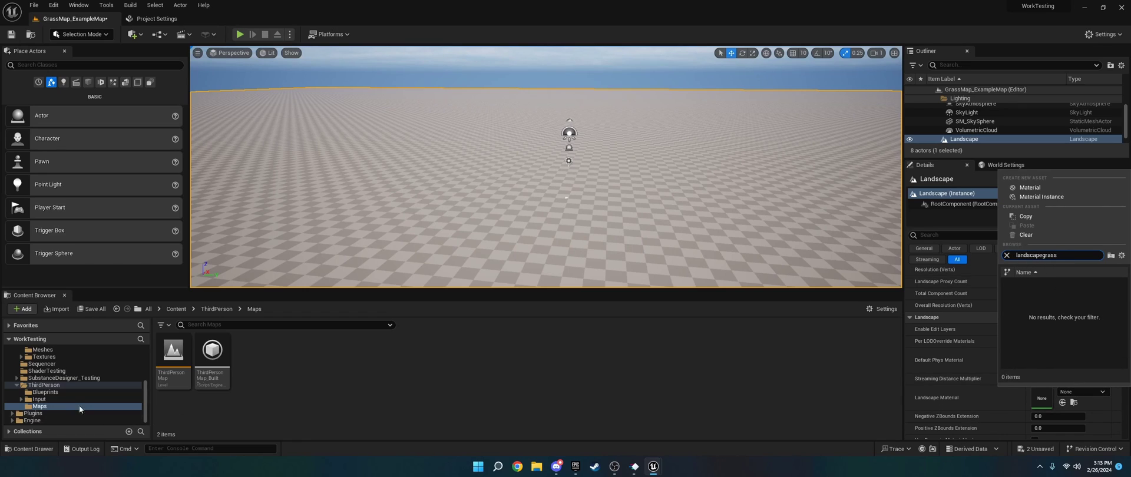
pyautogui.scroll(5, 76, 406)
pyautogui.click(44, 356)
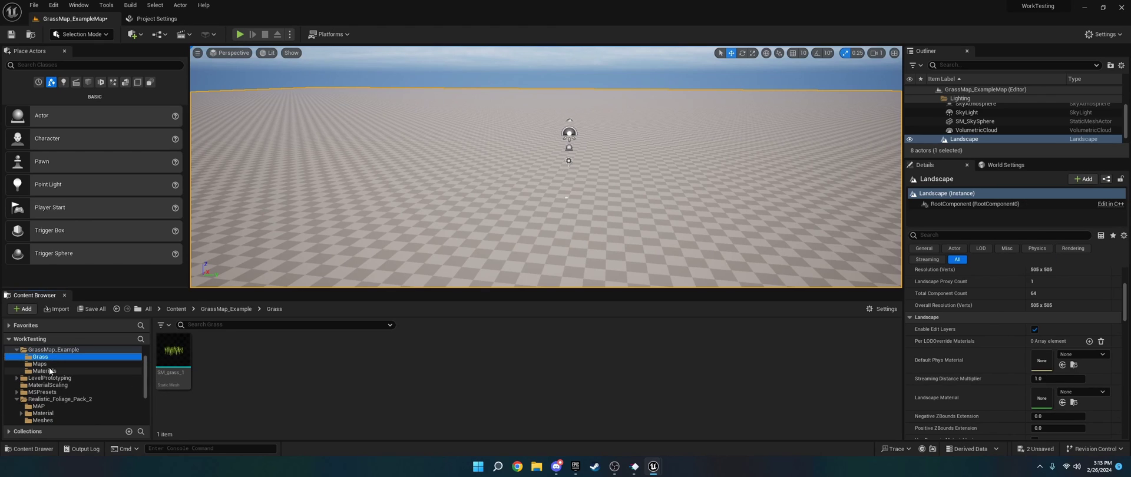
pyautogui.click(50, 371)
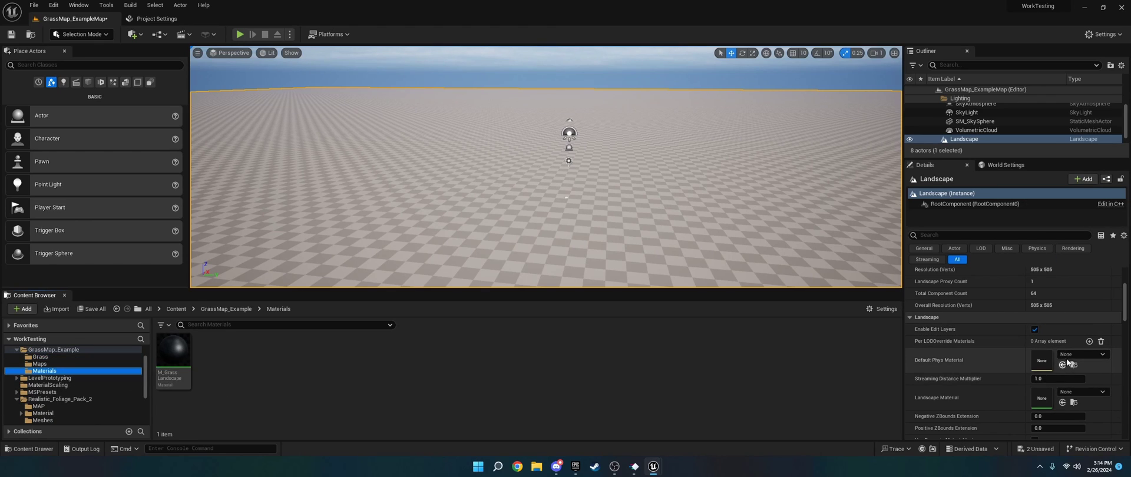
# Step: Assign M_GrassLandscape as the Landscape Material and switch back to Landscape mode
pyautogui.click(1077, 393)
pyautogui.write('grassland')
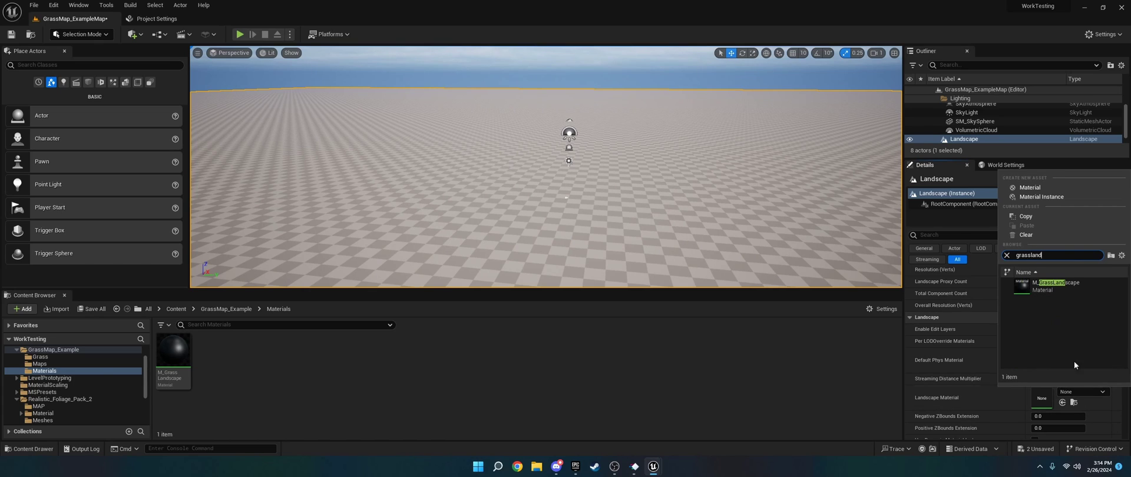
pyautogui.click(1058, 285)
pyautogui.click(95, 36)
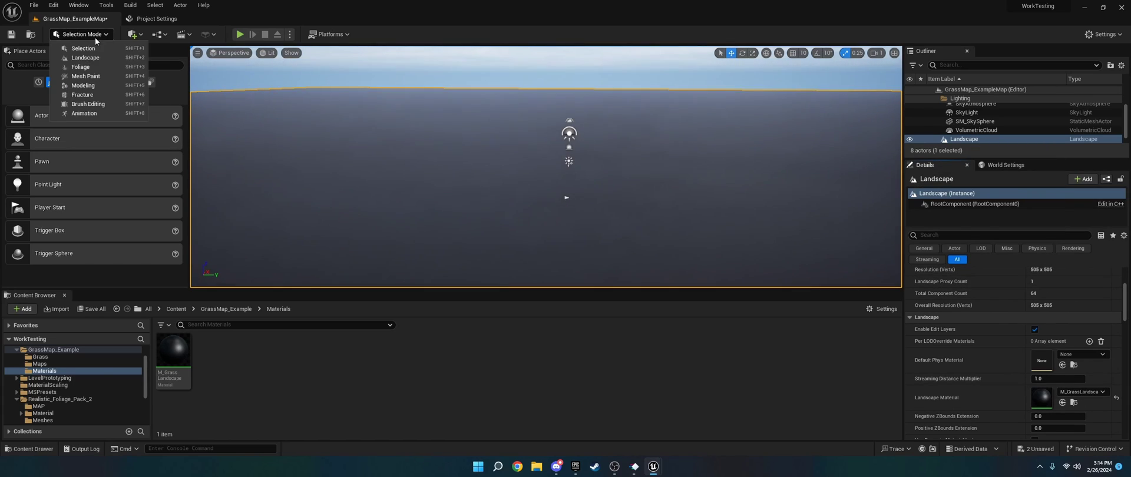
pyautogui.click(86, 57)
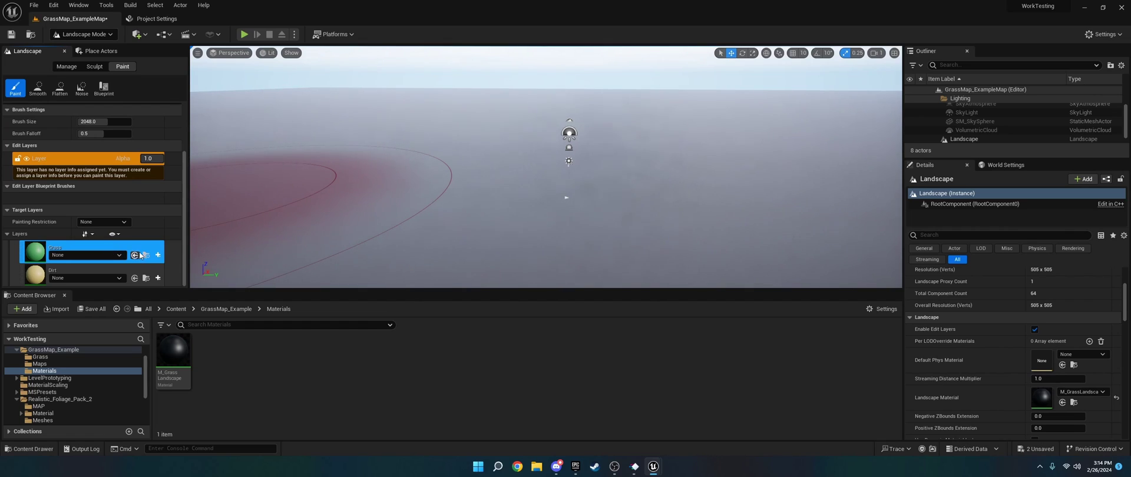
# Step: Create weight-blended Grass_LayerInfo and Dirt_LayerInfo assets in the Materials folder
pyautogui.click(159, 257)
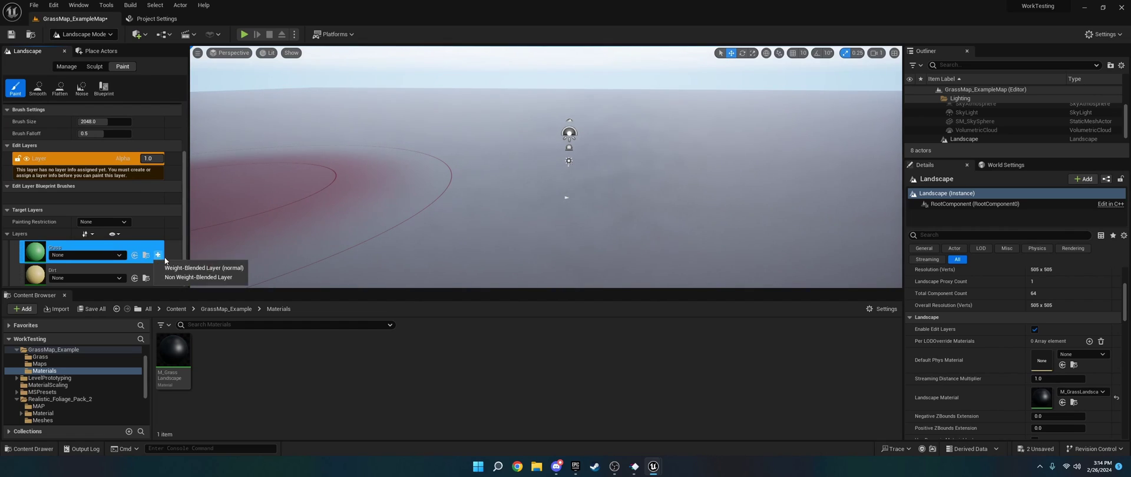
pyautogui.click(179, 264)
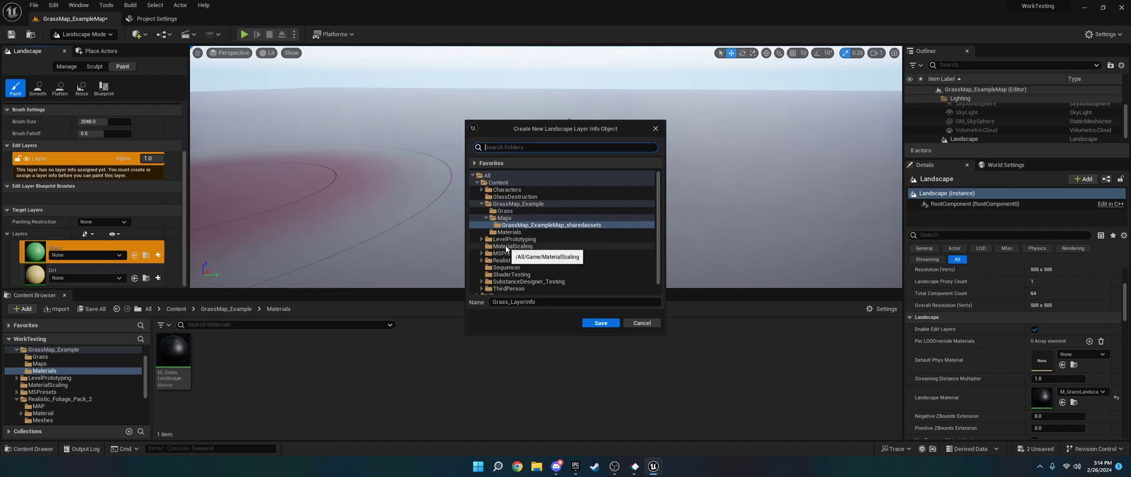
pyautogui.click(509, 232)
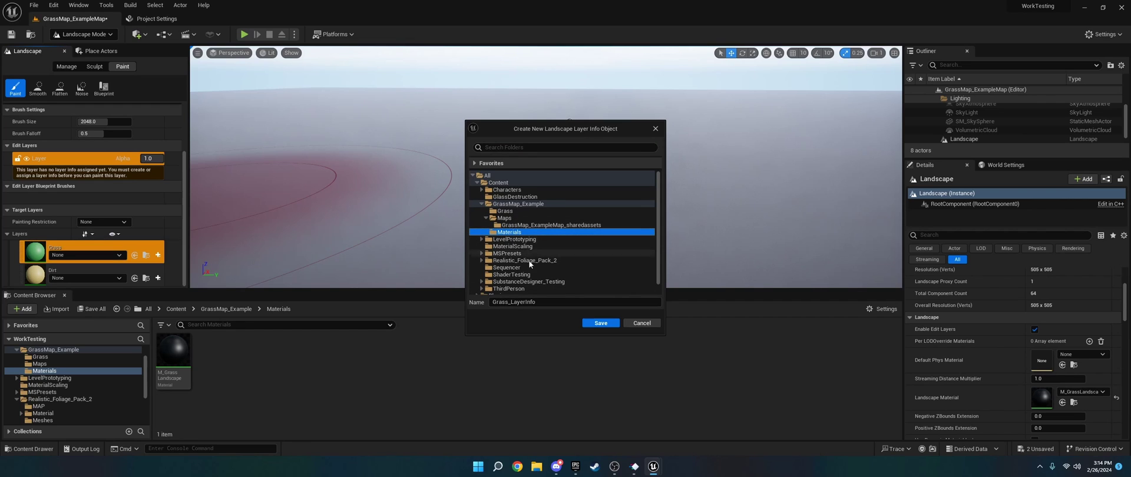
pyautogui.click(592, 322)
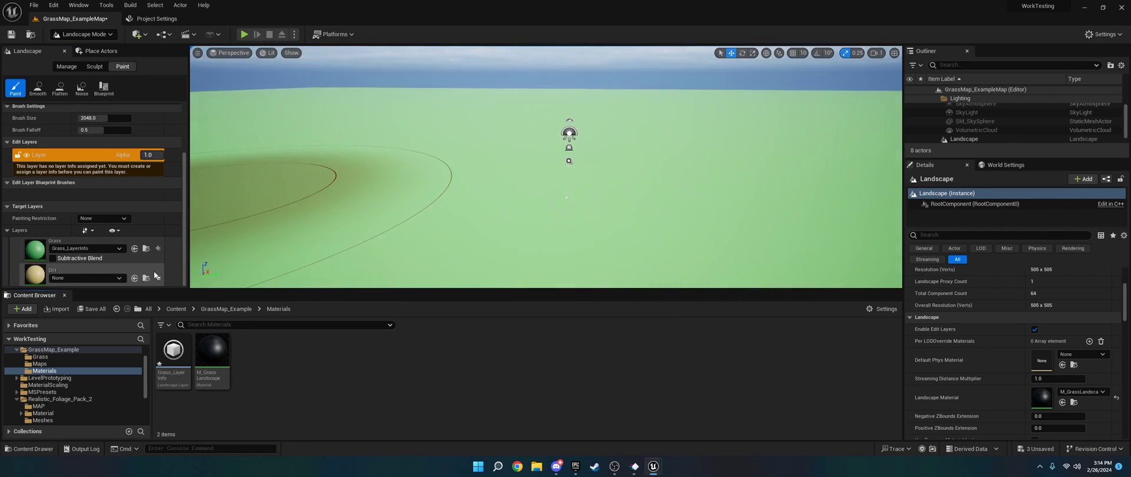
pyautogui.click(158, 281)
pyautogui.click(187, 291)
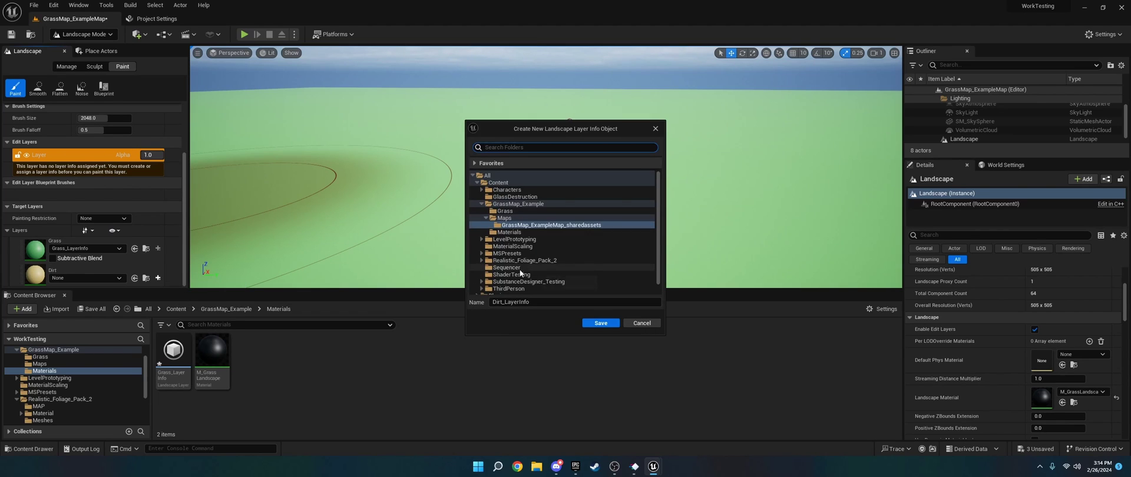
pyautogui.click(510, 232)
pyautogui.click(593, 323)
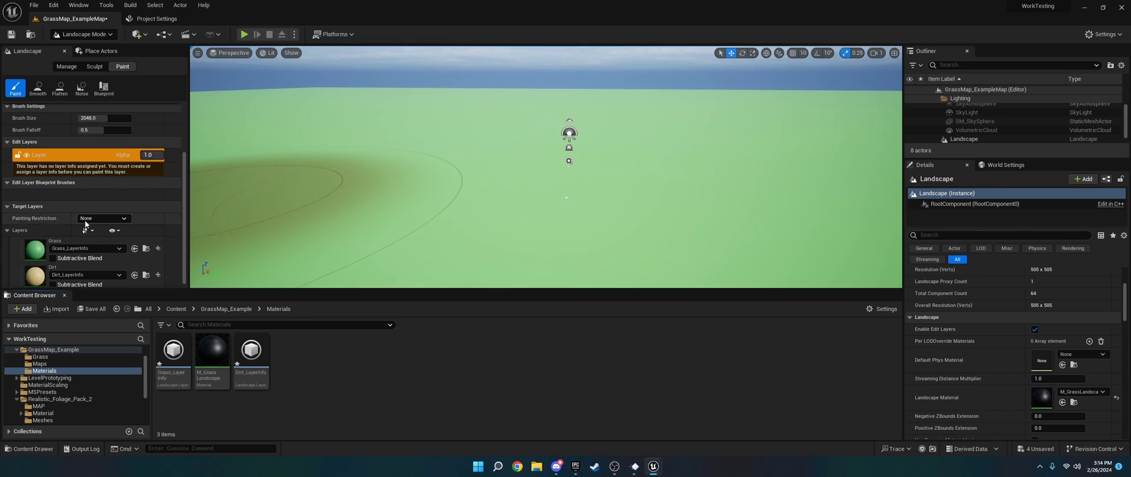
# Step: Select the Dirt layer and paint tan dirt across the landscape centre
pyautogui.click(89, 268)
pyautogui.click(568, 163)
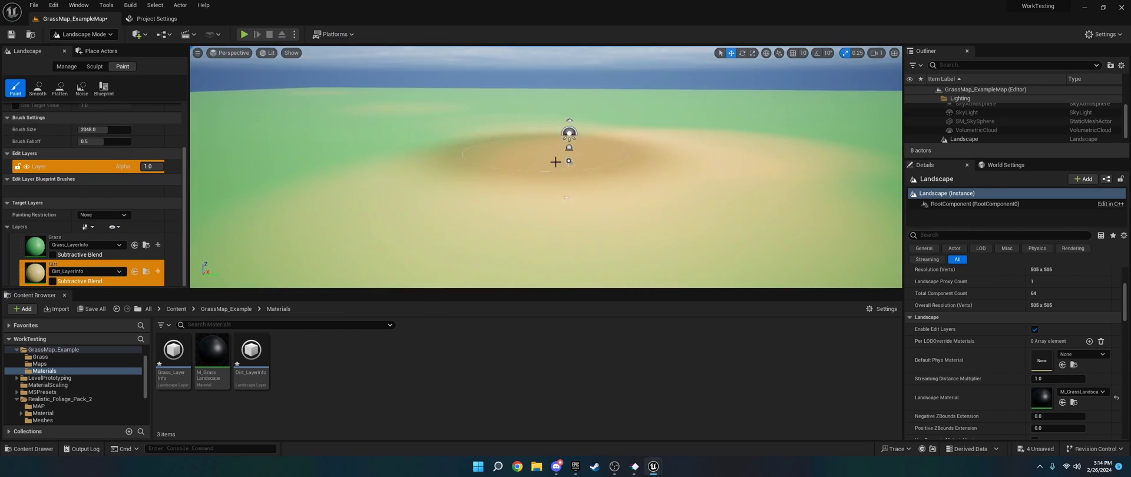
pyautogui.moveTo(609, 198); pyautogui.dragTo(607, 198, button='right')
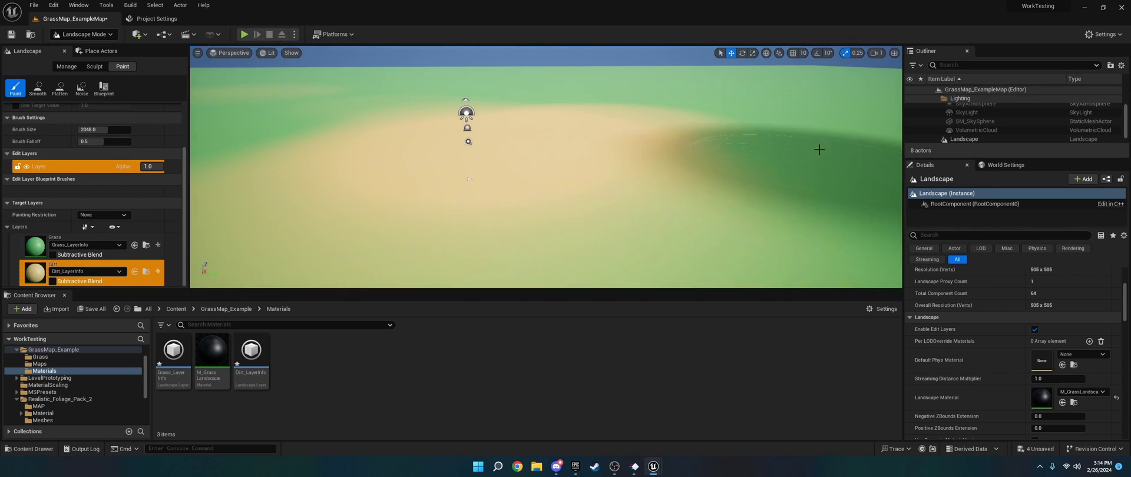
pyautogui.moveTo(454, 110)
pyautogui.mouseDown(button='right')
pyautogui.moveTo(367, 88)
pyautogui.moveTo(435, 122)
pyautogui.mouseUp(button='right')
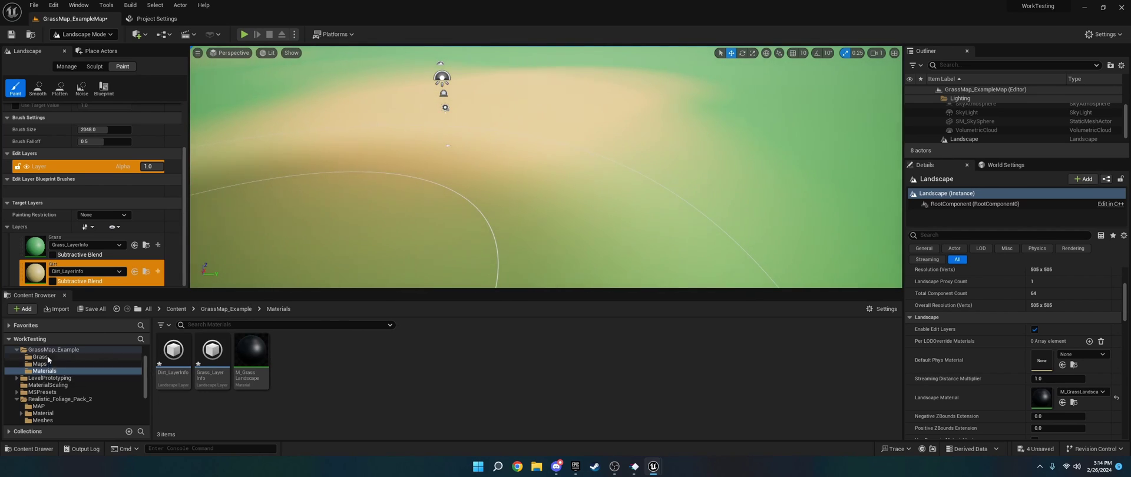
# Step: In the Grass folder, create a Foliage > Landscape Grass Type asset named GSM_Grass1
pyautogui.click(47, 358)
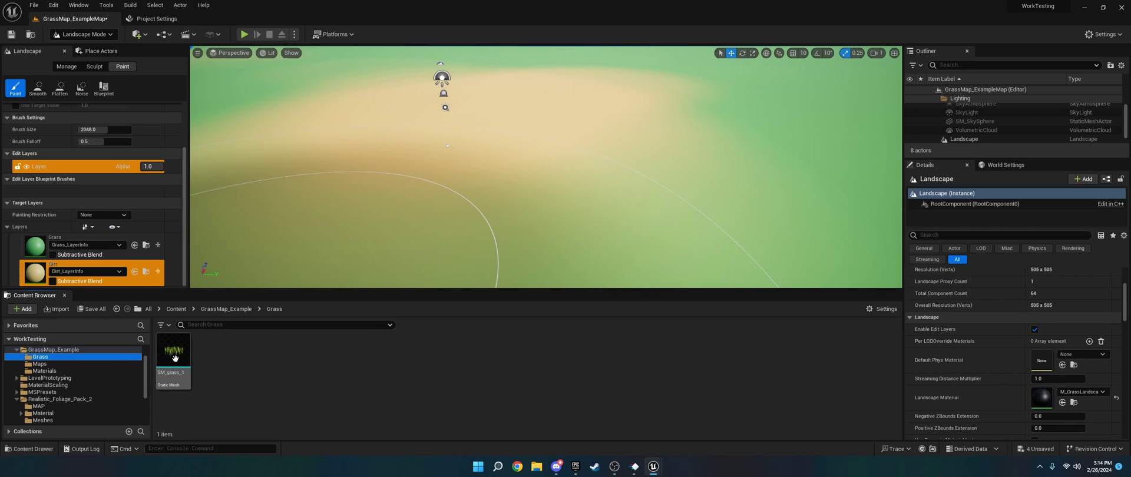
pyautogui.rightClick(236, 360)
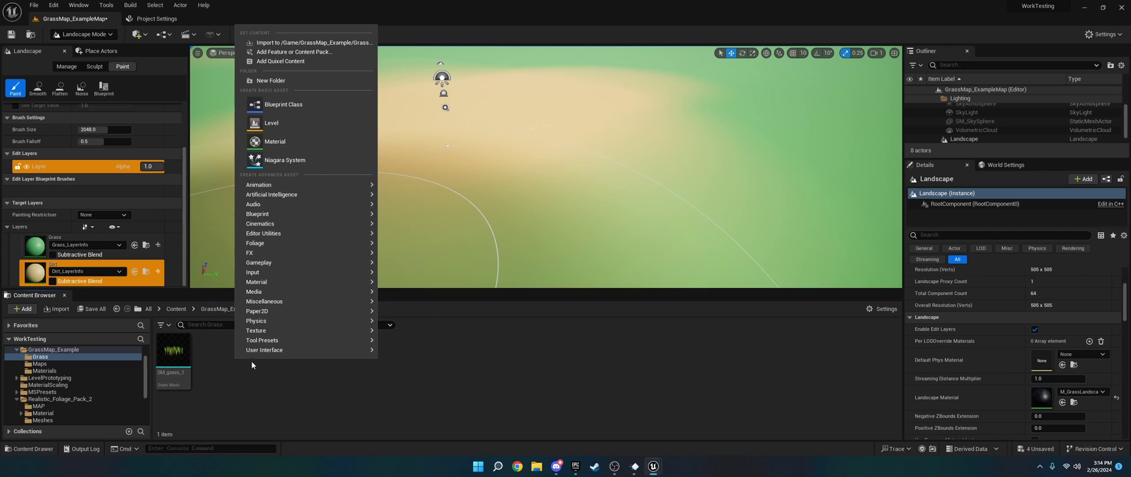
pyautogui.moveTo(270, 247)
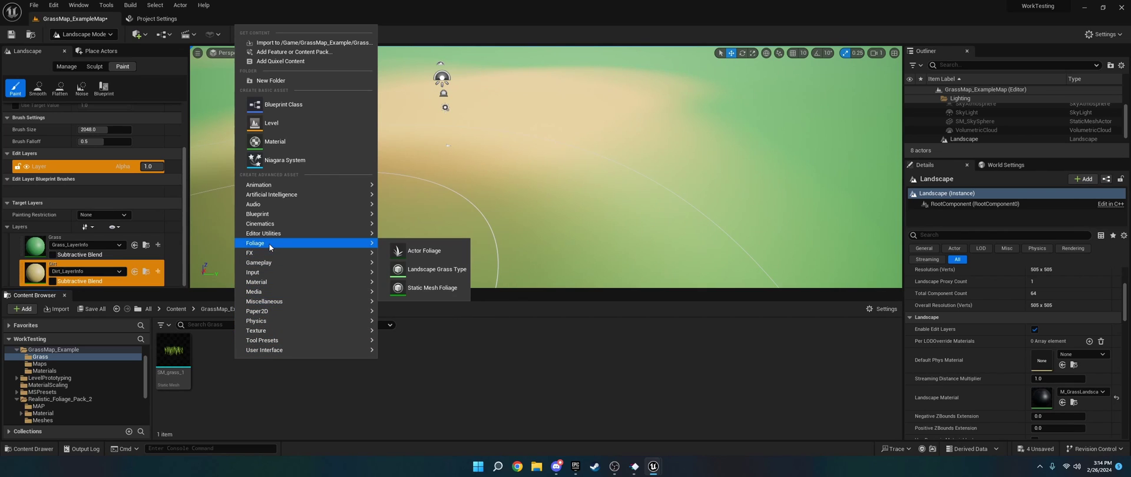
pyautogui.click(435, 269)
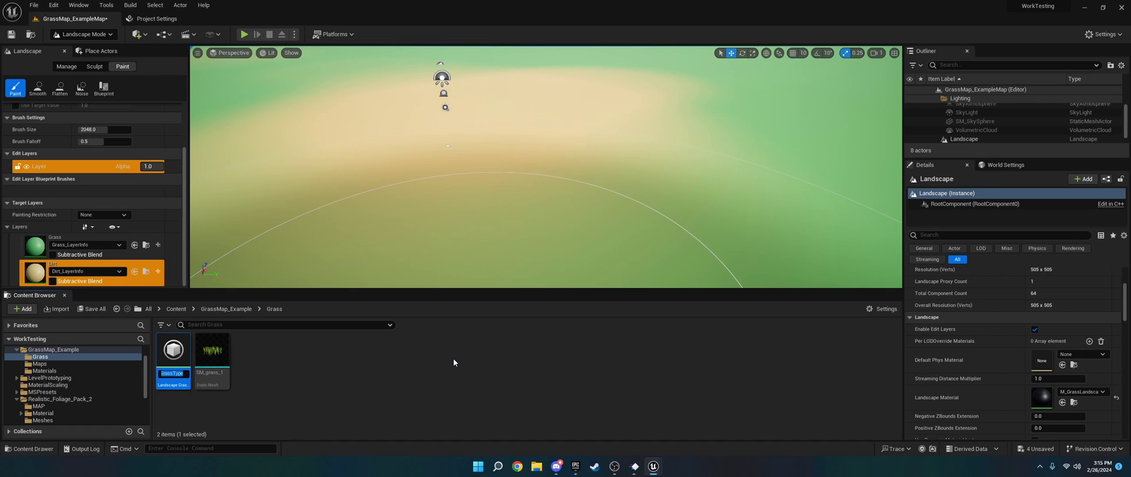
pyautogui.write('GSM')
pyautogui.write('_Grass1')
pyautogui.press('Return')
# Step: Add one grass variety to GSM_Grass1 with SM_grass_1 as its Grass Mesh, then dock the editor
pyautogui.doubleClick(173, 355)
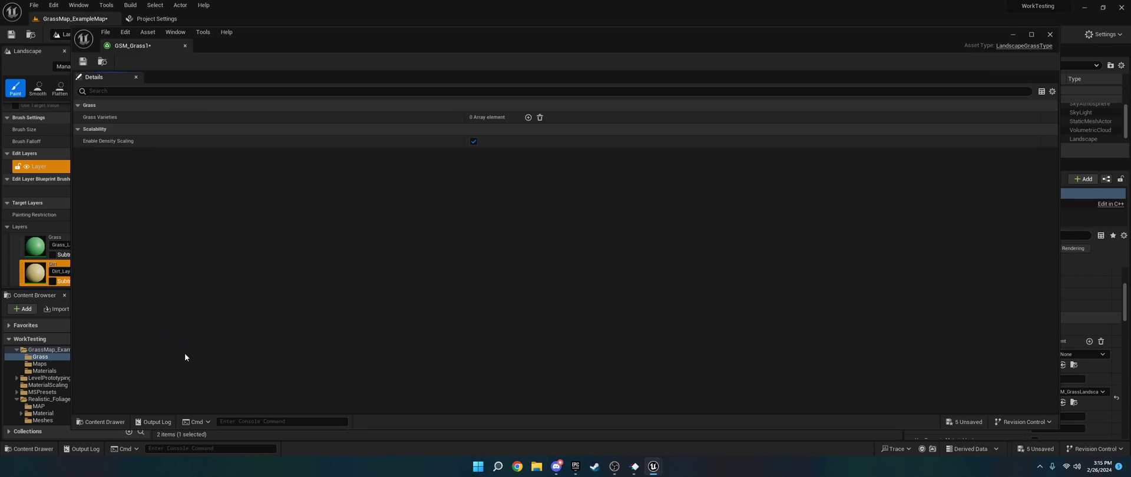
pyautogui.click(529, 117)
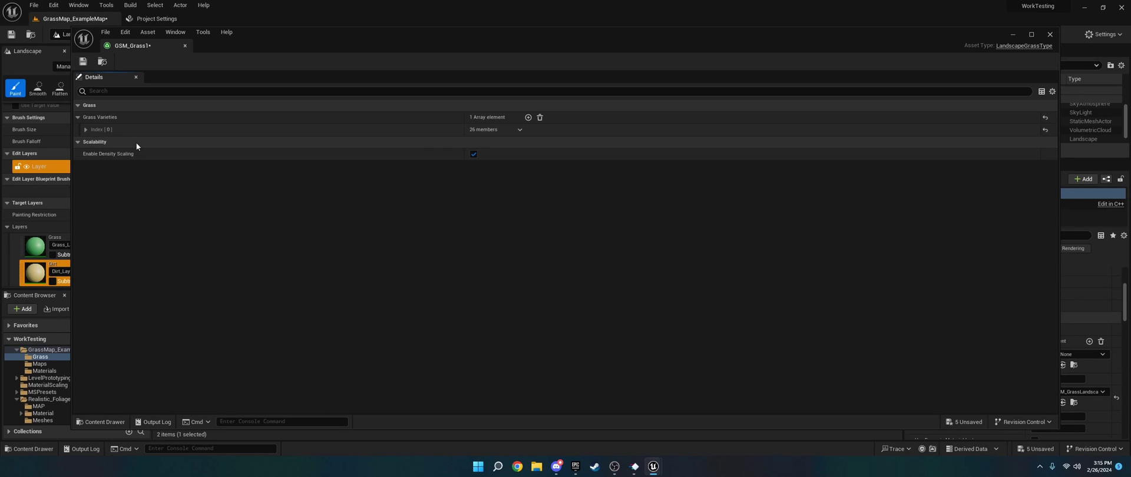
pyautogui.click(86, 129)
pyautogui.click(527, 143)
pyautogui.write('grass')
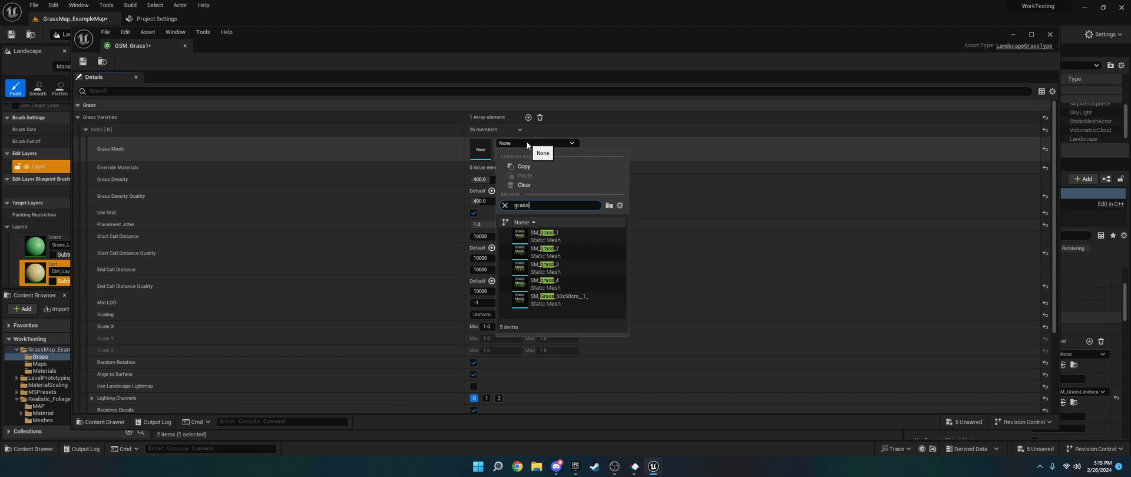
pyautogui.click(546, 235)
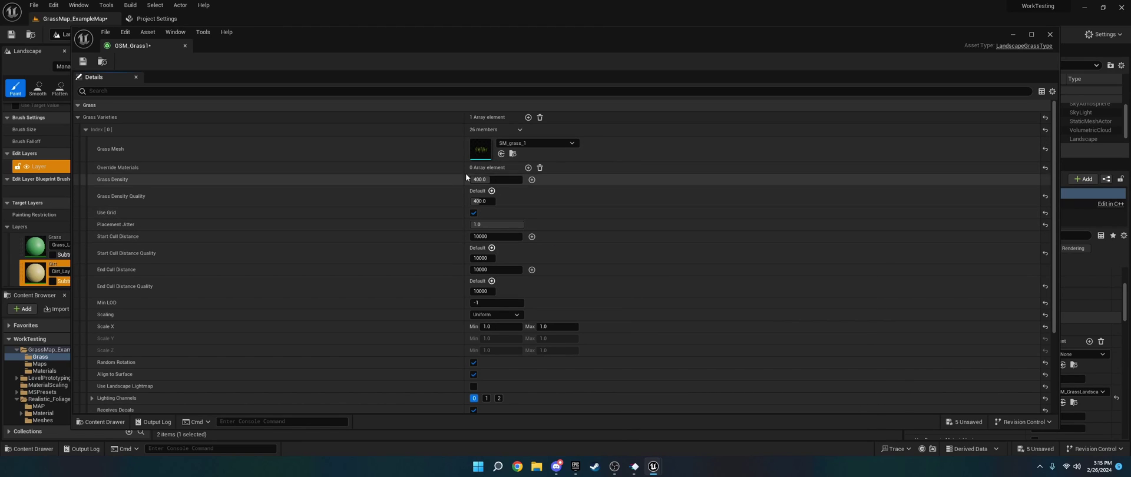
pyautogui.moveTo(146, 48); pyautogui.dragTo(246, 17)
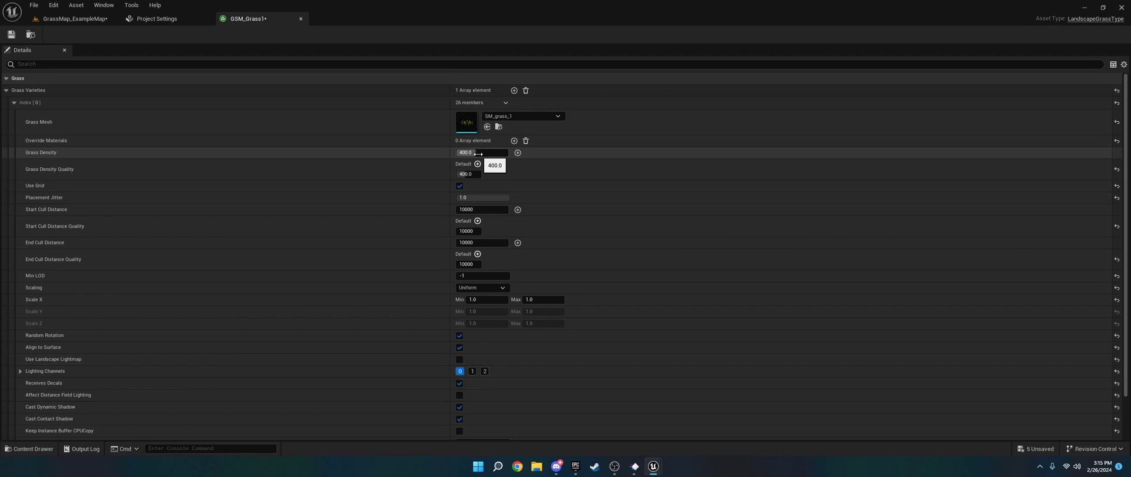
pyautogui.scroll(-3, 403, 275)
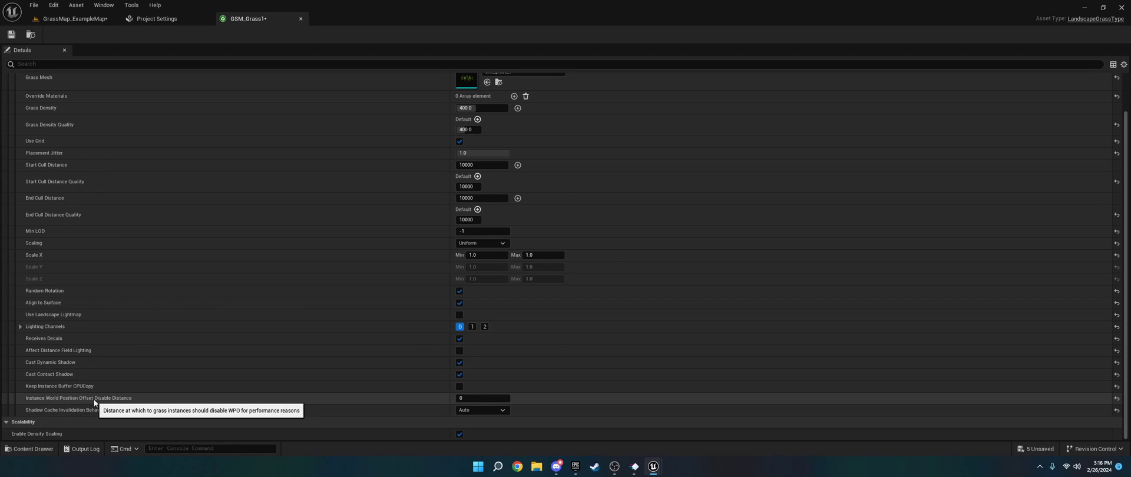
# Step: Set Instance World Position Offset Disable Distance to 5000, save GSM_Grass1, and show the Materials folder
pyautogui.click(468, 399)
pyautogui.press('Return')
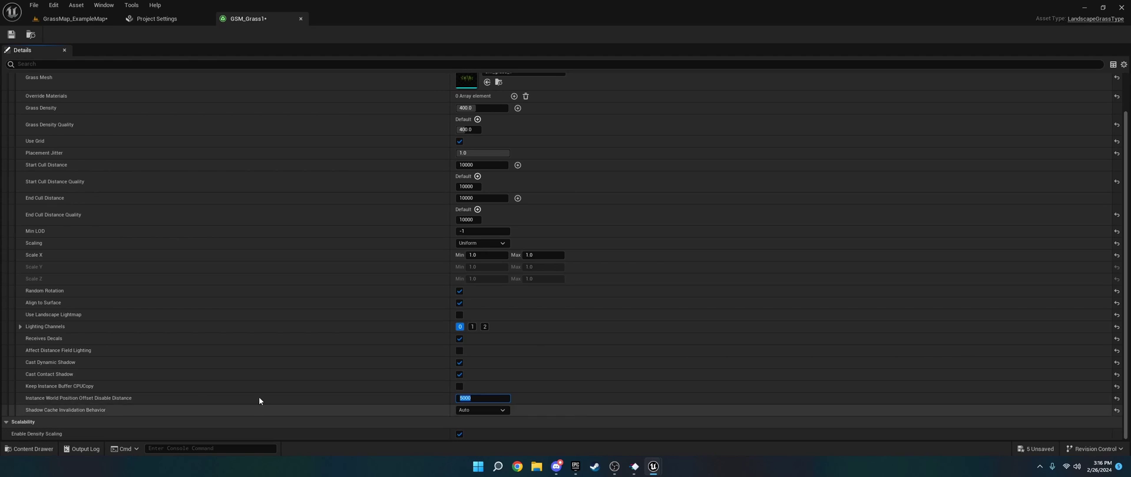
pyautogui.click(11, 34)
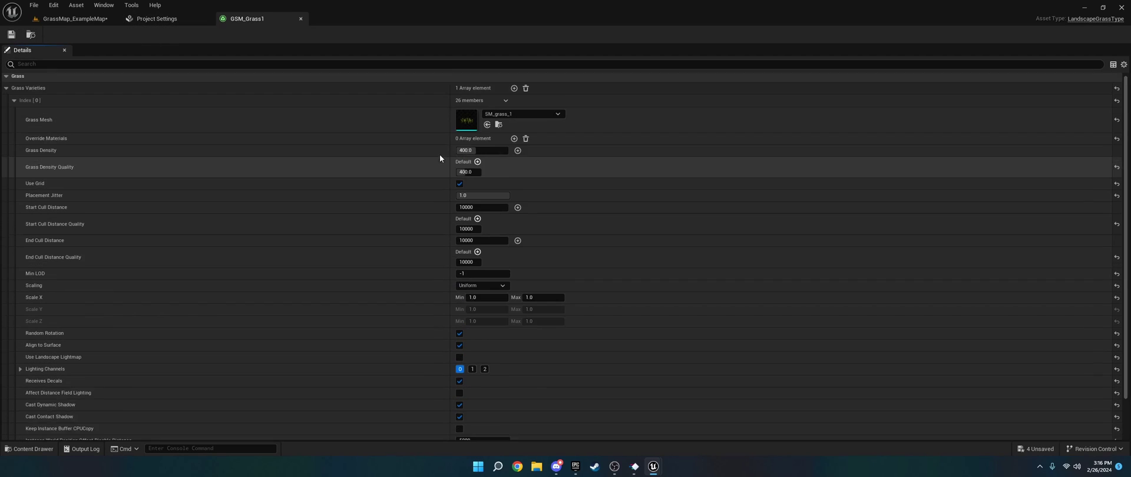
pyautogui.click(61, 19)
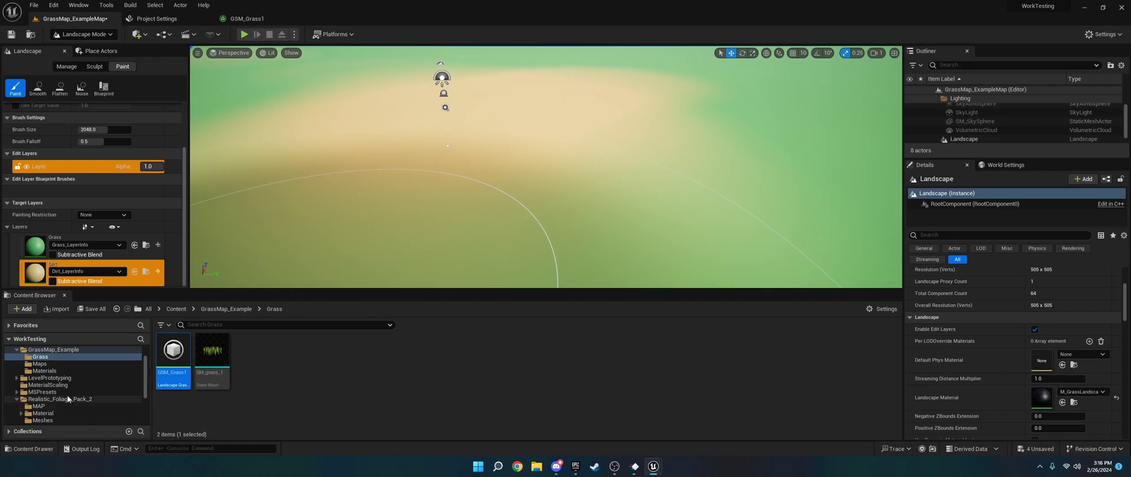
pyautogui.click(46, 371)
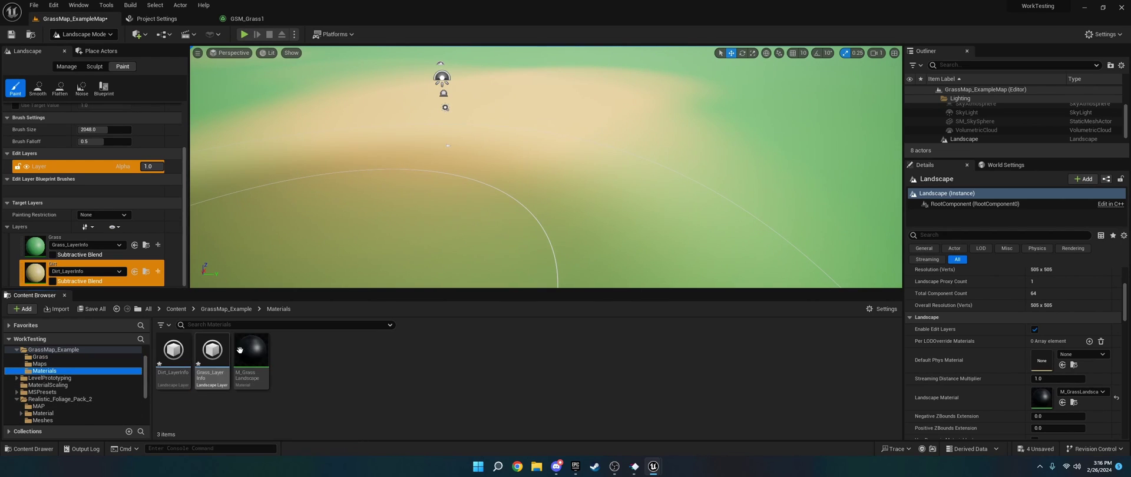
# Step: Open M_GrassLandscape and add a Landscape Grass Output node to the material graph
pyautogui.doubleClick(255, 347)
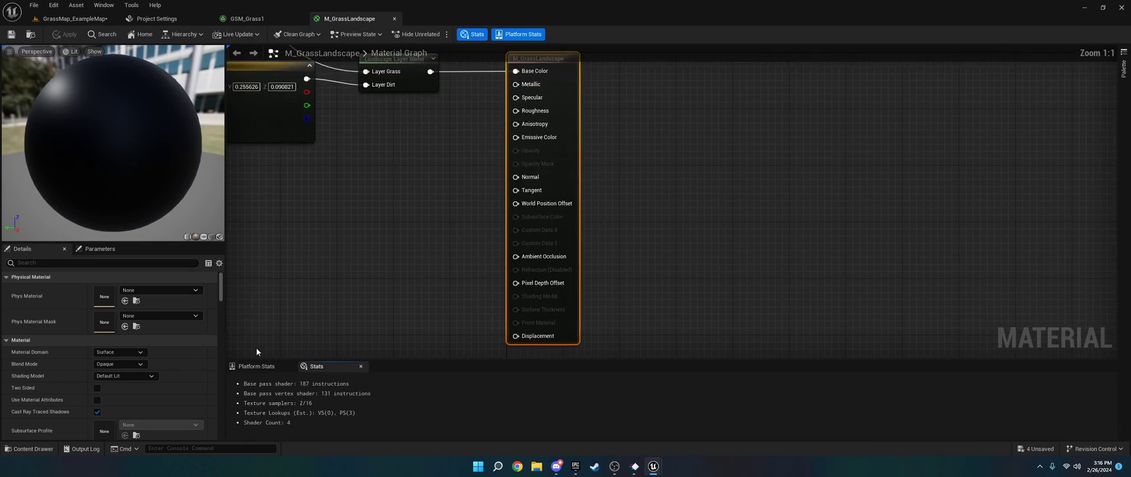
pyautogui.moveTo(467, 267); pyautogui.dragTo(399, 64, button='right')
pyautogui.rightClick(597, 266)
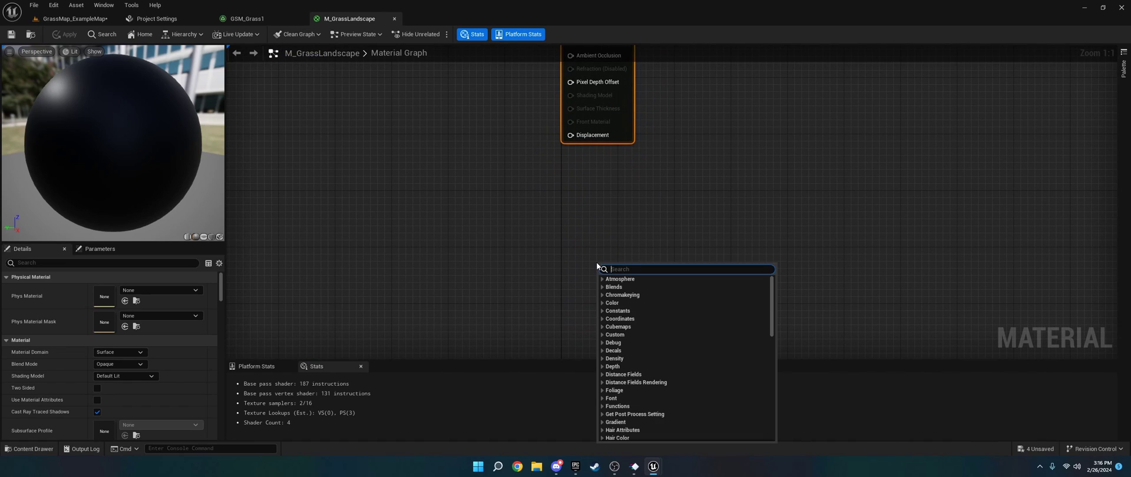
pyautogui.write('landscape gr')
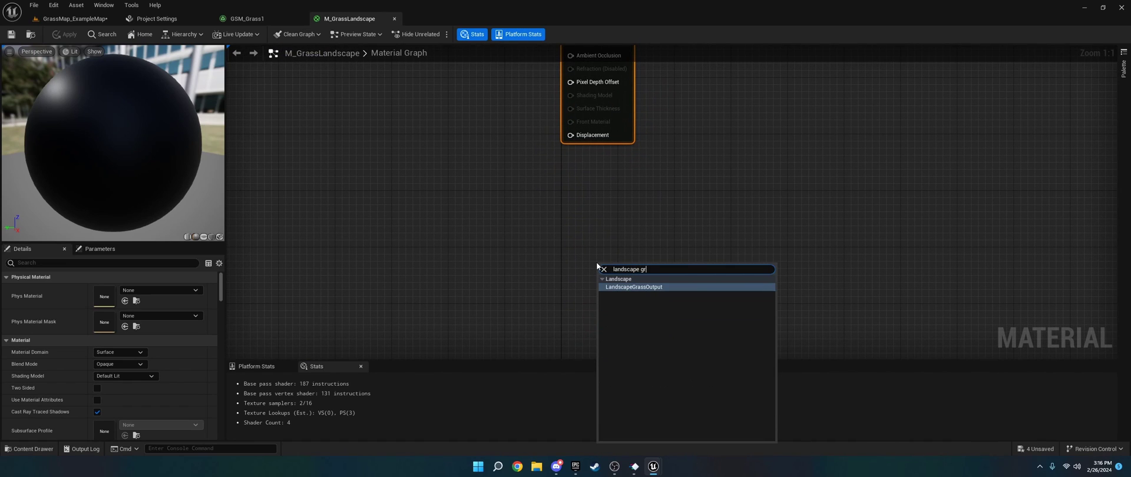
pyautogui.press('Escape')
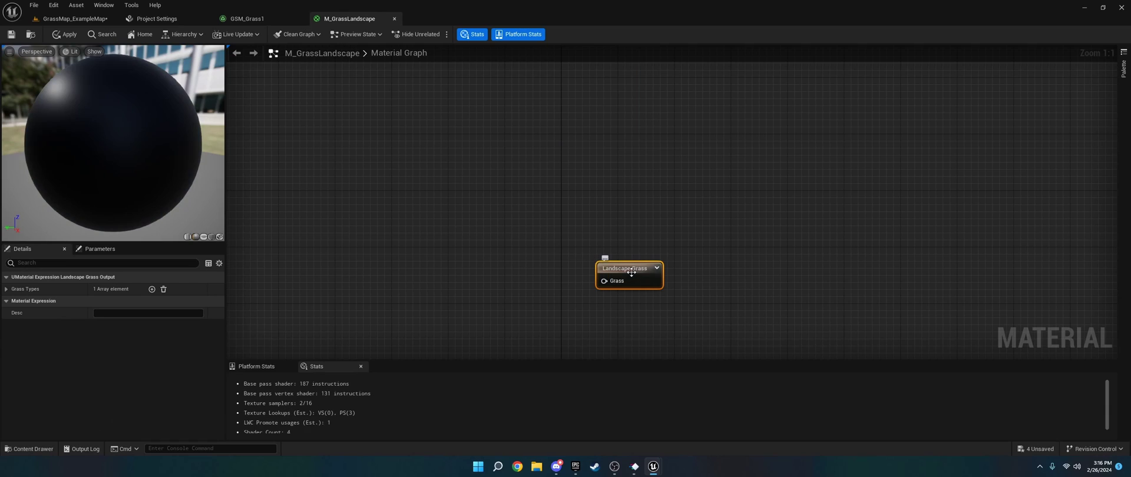
# Step: Add a Landscape Layer Sample node with the layer name Grass
pyautogui.rightClick(478, 256)
pyautogui.write('layer')
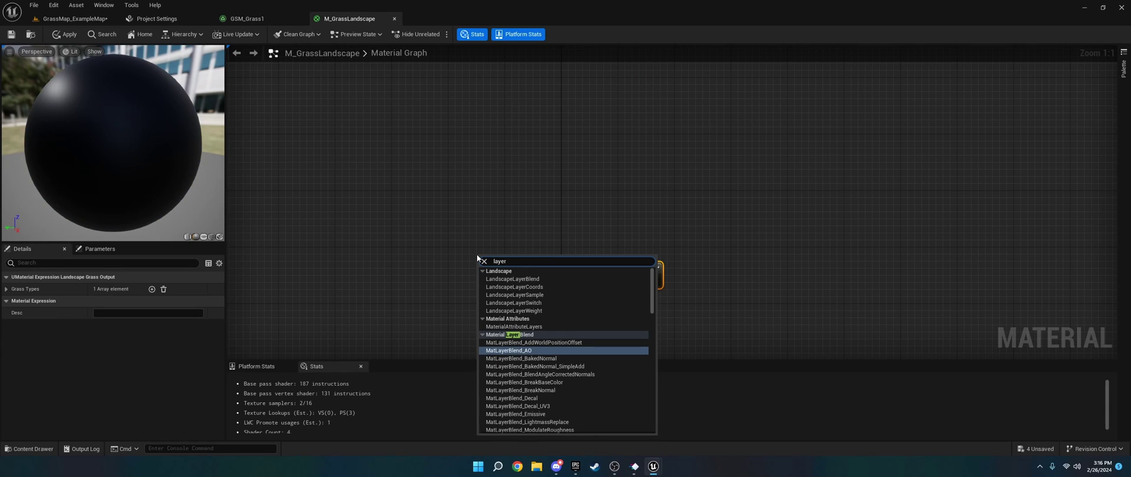
pyautogui.click(514, 295)
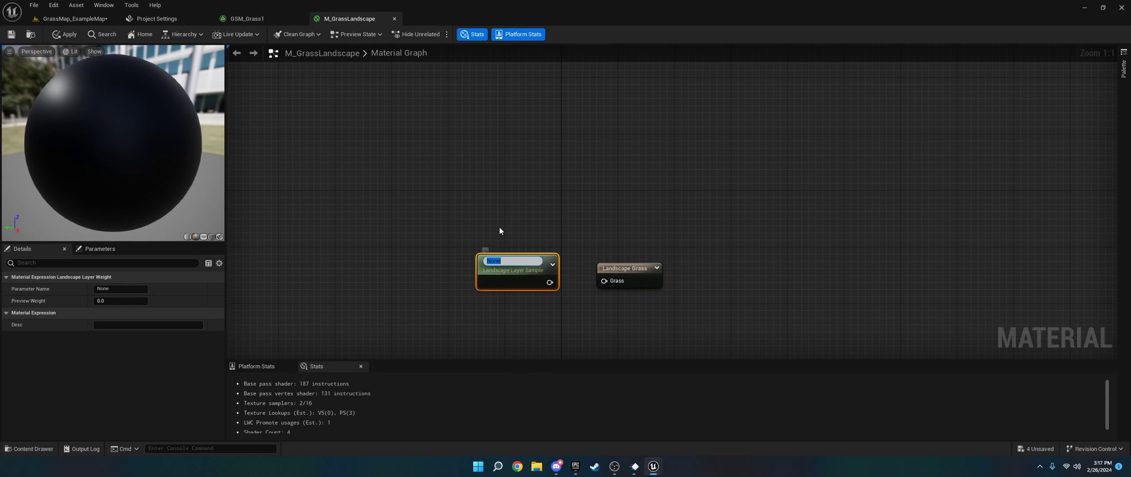
pyautogui.write('Grass')
pyautogui.press('Return')
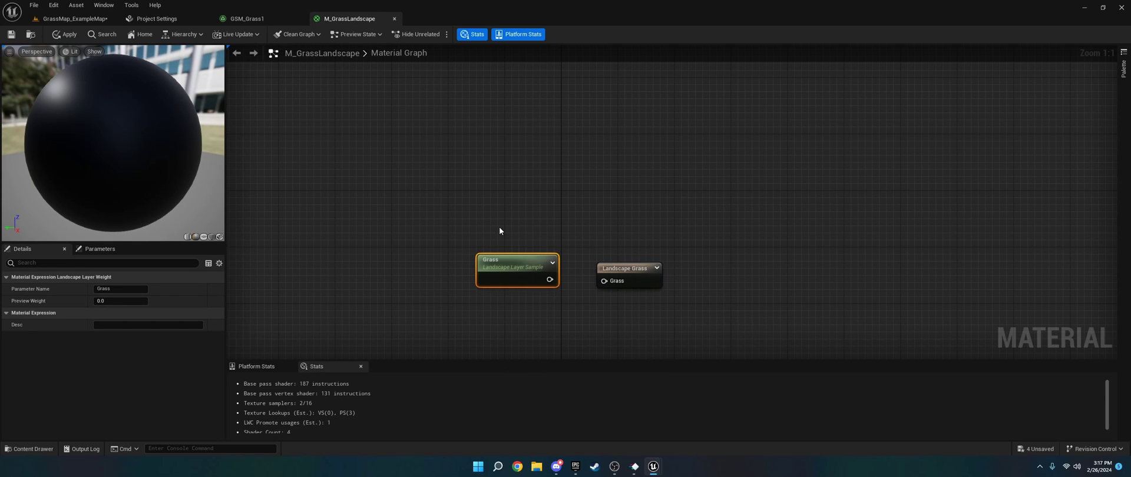
# Step: Wire the Grass layer sample's output into the Landscape Grass node's Grass input
pyautogui.moveTo(588, 351); pyautogui.dragTo(675, 261, button='right')
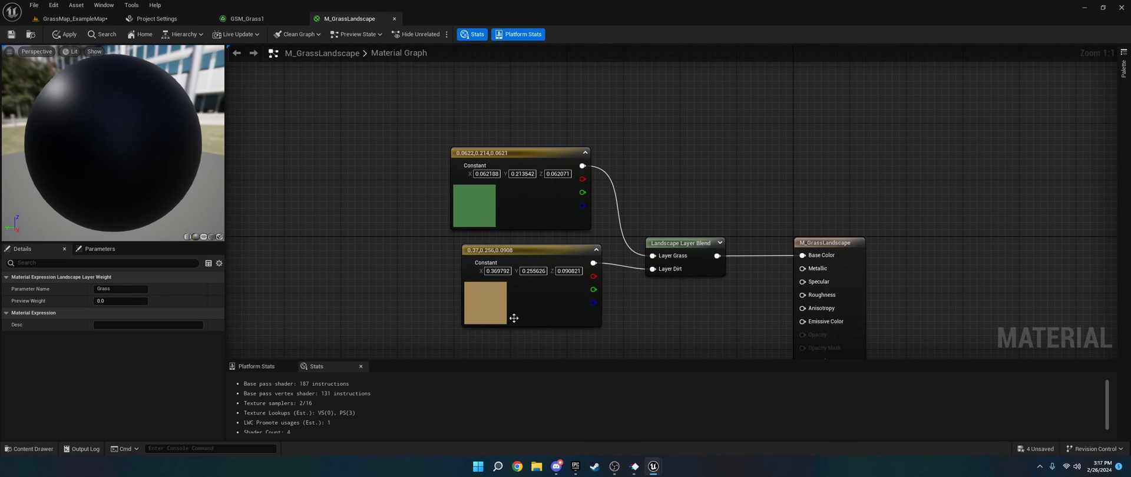
pyautogui.click(678, 249)
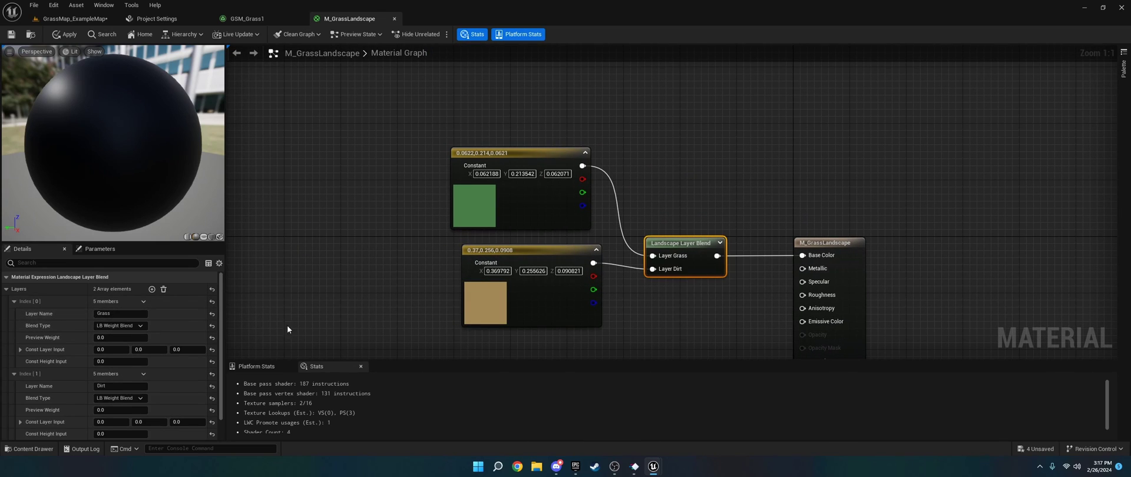
pyautogui.moveTo(343, 327); pyautogui.dragTo(196, 6, button='right')
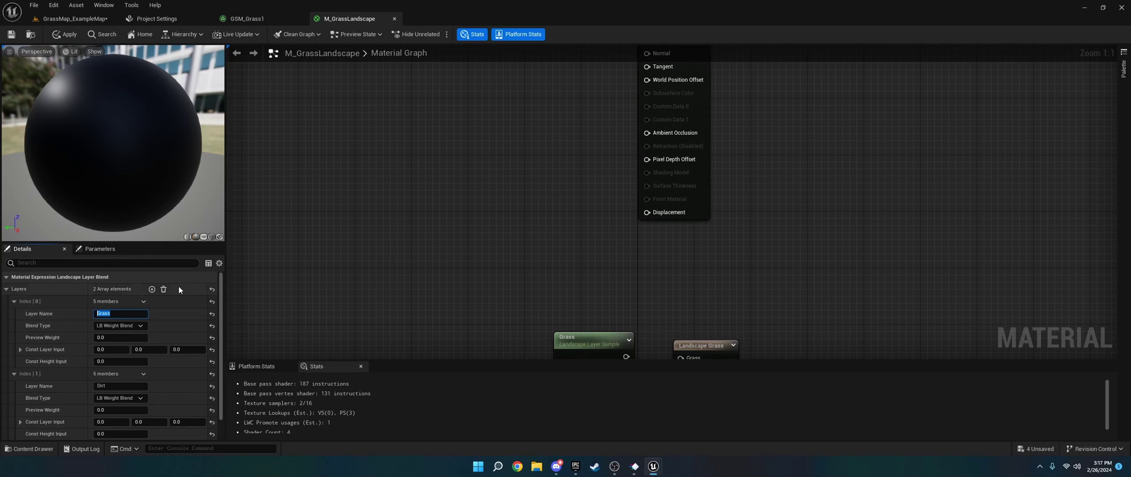
pyautogui.click(580, 184)
pyautogui.click(576, 343)
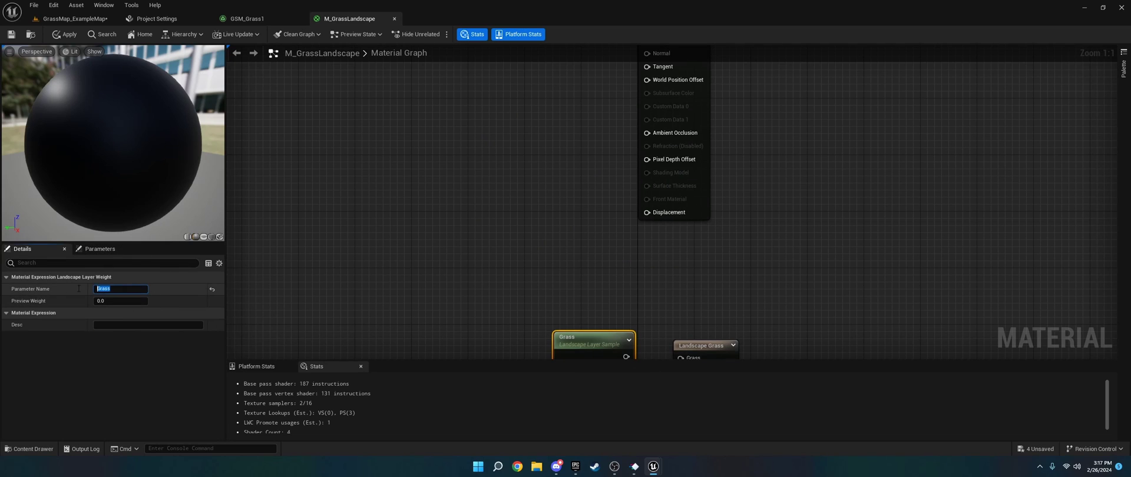
pyautogui.moveTo(441, 267); pyautogui.dragTo(296, 116, button='right')
pyautogui.moveTo(481, 204); pyautogui.dragTo(535, 206)
# Step: Set the Landscape Grass node's Grass Types Index [0] to GSM_Grass1 and apply the material
pyautogui.click(561, 194)
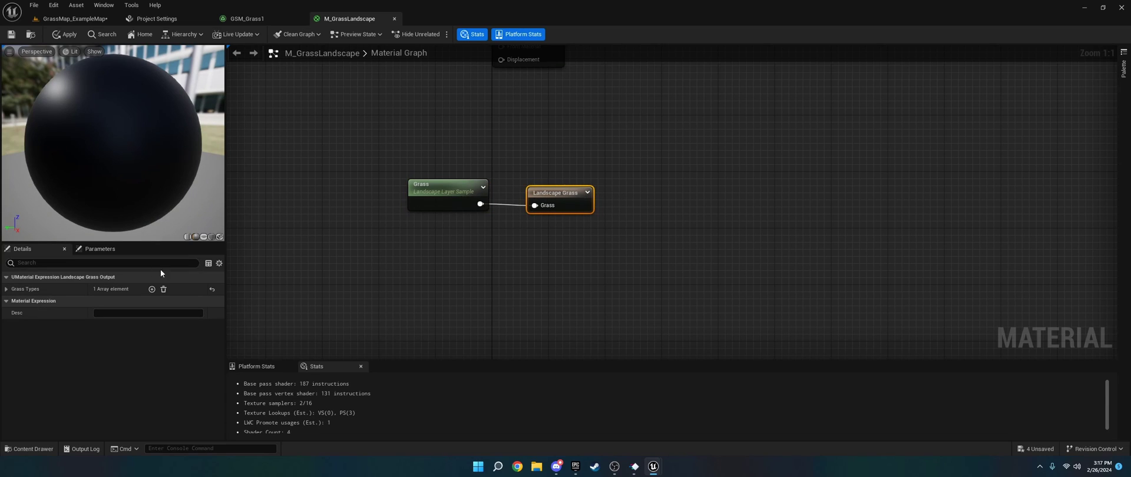
pyautogui.click(17, 291)
pyautogui.click(14, 301)
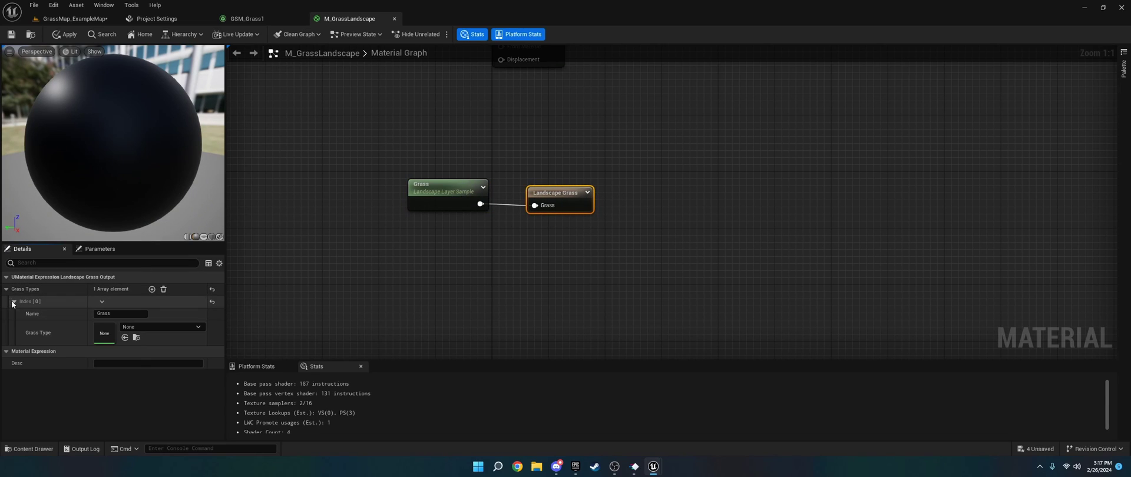
pyautogui.click(158, 327)
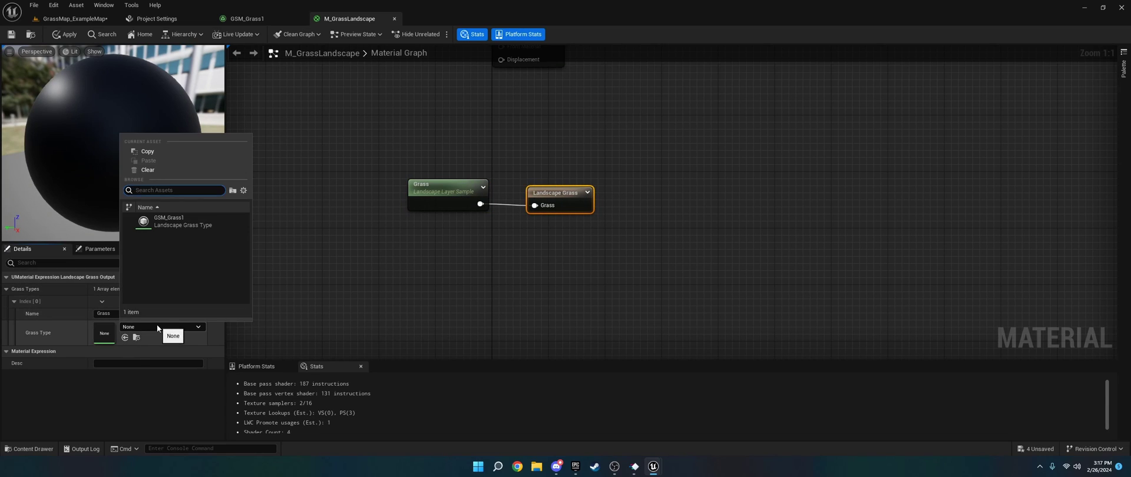
pyautogui.click(177, 221)
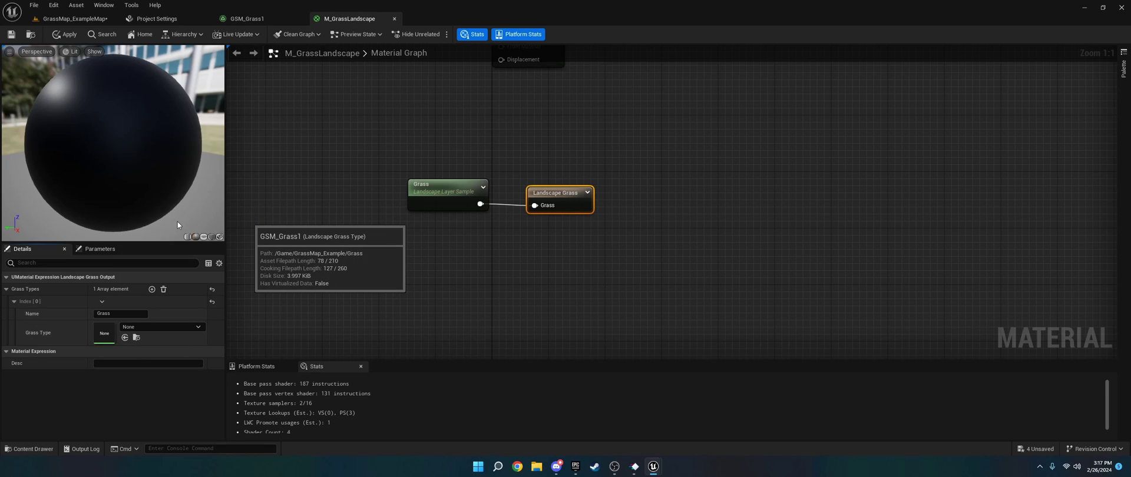
pyautogui.click(66, 35)
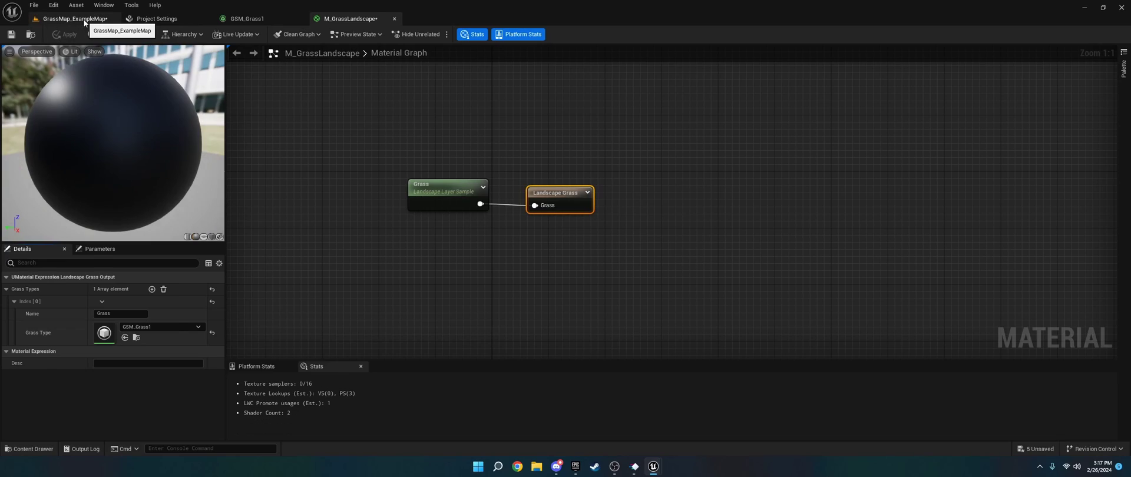
# Step: In GrassMap_ExampleMap, paint the Dirt layer over a large patch of the grass landscape
pyautogui.click(83, 19)
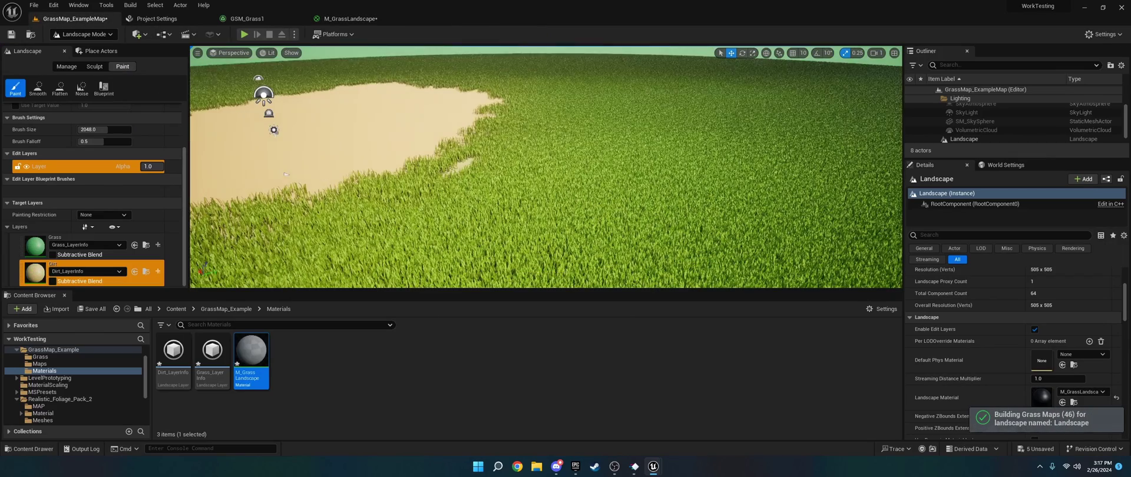
pyautogui.moveTo(286, 174); pyautogui.dragTo(416, 110, button='right')
pyautogui.moveTo(530, 142); pyautogui.dragTo(543, 132)
pyautogui.moveTo(542, 131); pyautogui.dragTo(288, 121, button='right')
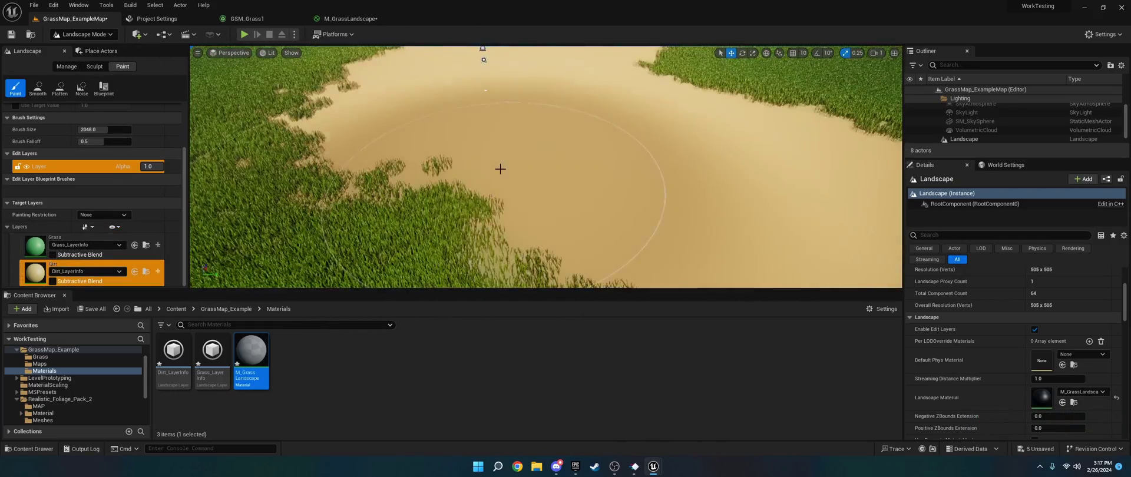
pyautogui.scroll(-5, 485, 90)
pyautogui.keyDown('shift'); pyautogui.moveTo(448, 194); pyautogui.dragTo(560, 192); pyautogui.keyUp('shift')
pyautogui.scroll(3, 561, 192)
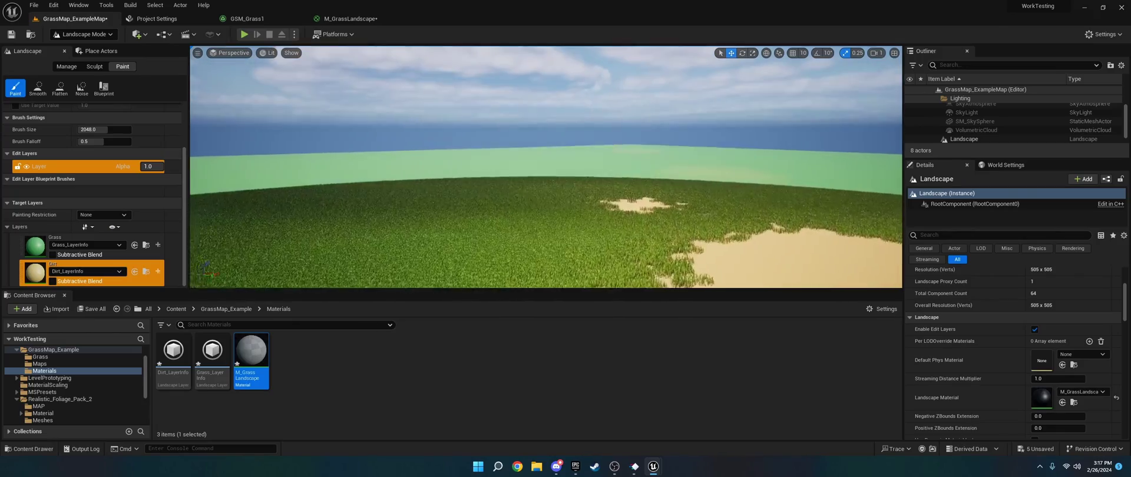
pyautogui.moveTo(561, 192); pyautogui.dragTo(562, 194, button='right')
pyautogui.scroll(2, 562, 193)
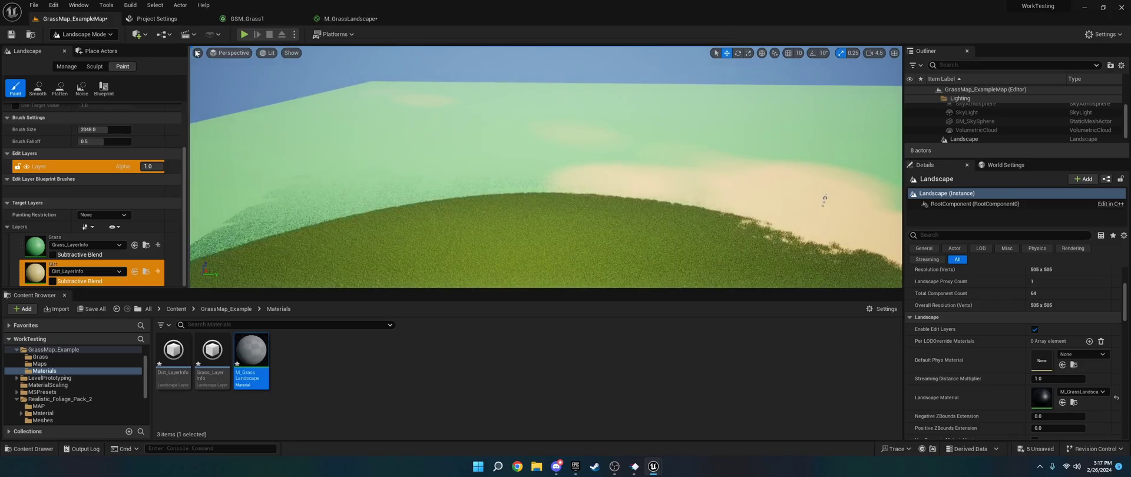
# Step: Turn on Show FPS in the viewport and look down the hill across the grass
pyautogui.click(196, 53)
pyautogui.click(241, 105)
pyautogui.moveTo(387, 136); pyautogui.dragTo(404, 139, button='right')
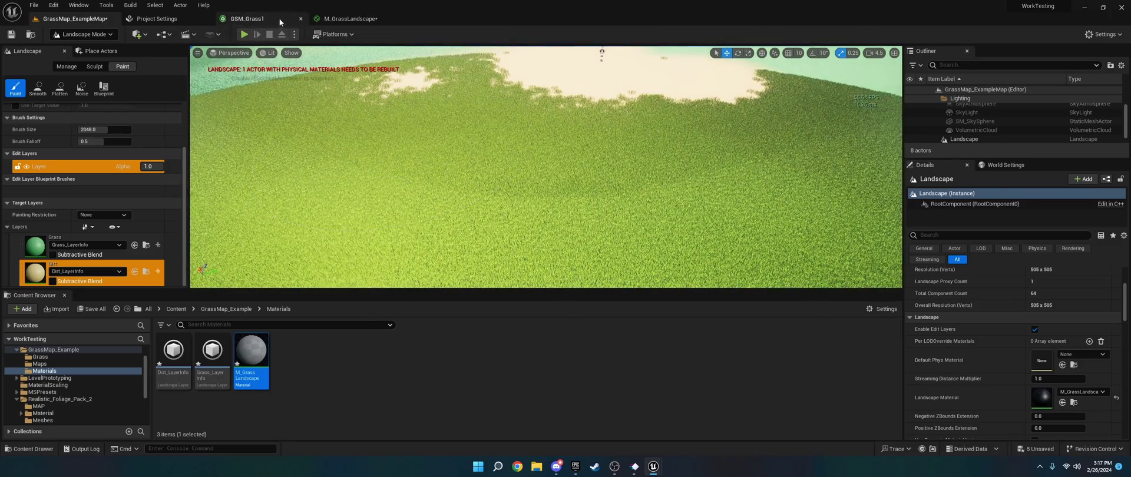
# Step: Break the Grass-to-Landscape Grass wire, apply, compare the bare level, then reconnect the wire
pyautogui.click(349, 18)
pyautogui.keyDown('alt'); pyautogui.click(510, 207); pyautogui.keyUp('alt')
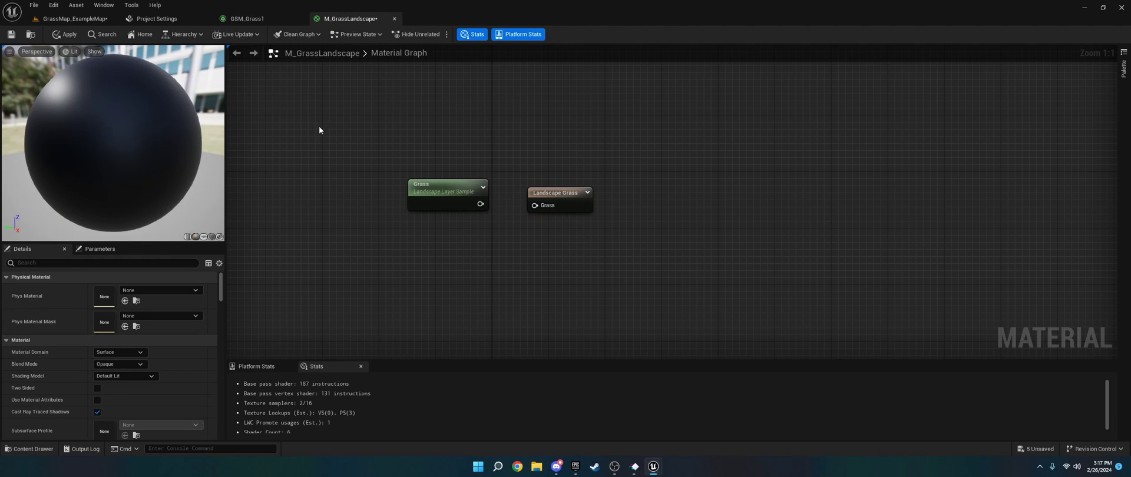
pyautogui.click(71, 37)
pyautogui.click(76, 19)
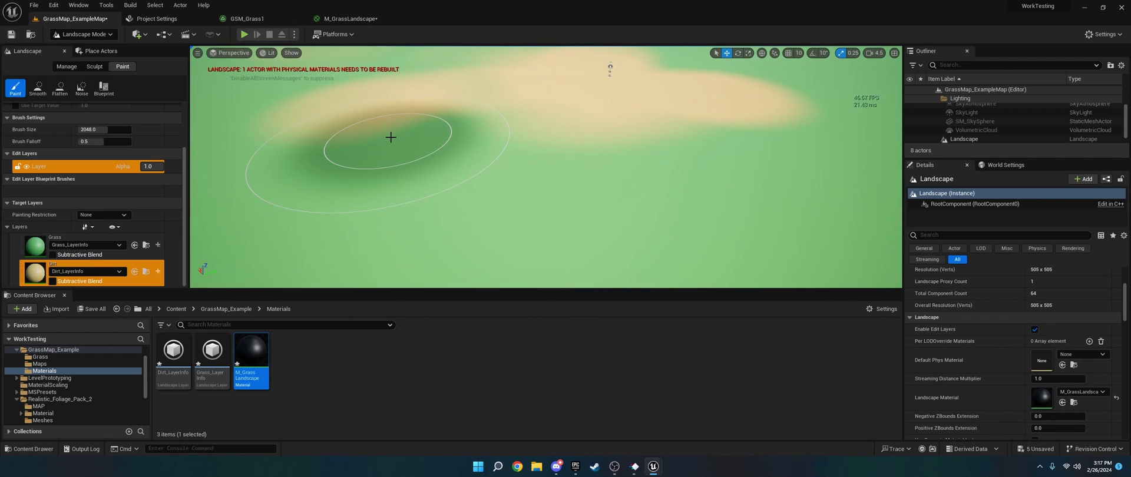
pyautogui.click(380, 19)
pyautogui.moveTo(480, 203); pyautogui.dragTo(535, 206)
# Step: Glance at the GSM_Grass1 settings, then go back to the M_GrassLandscape material graph
pyautogui.click(274, 19)
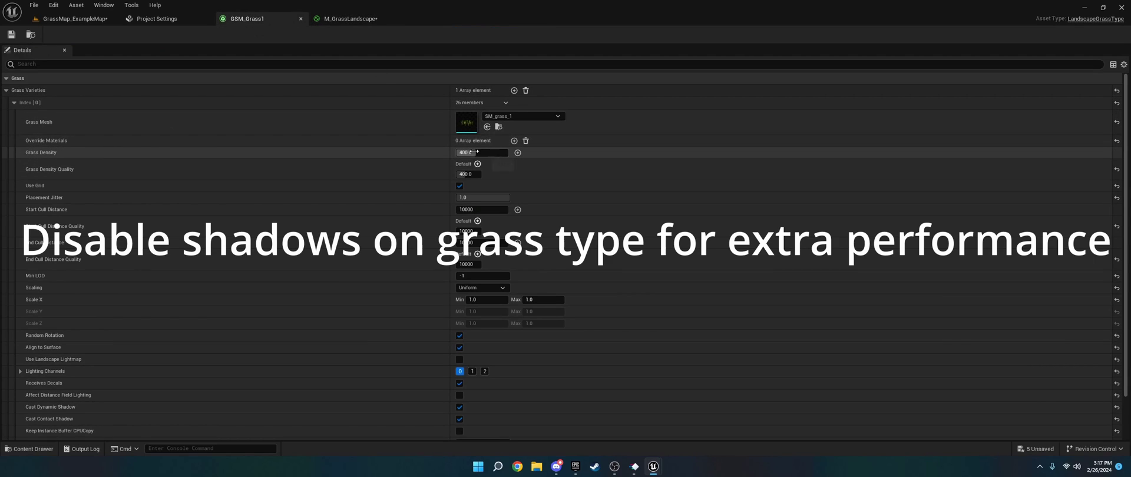
pyautogui.click(350, 18)
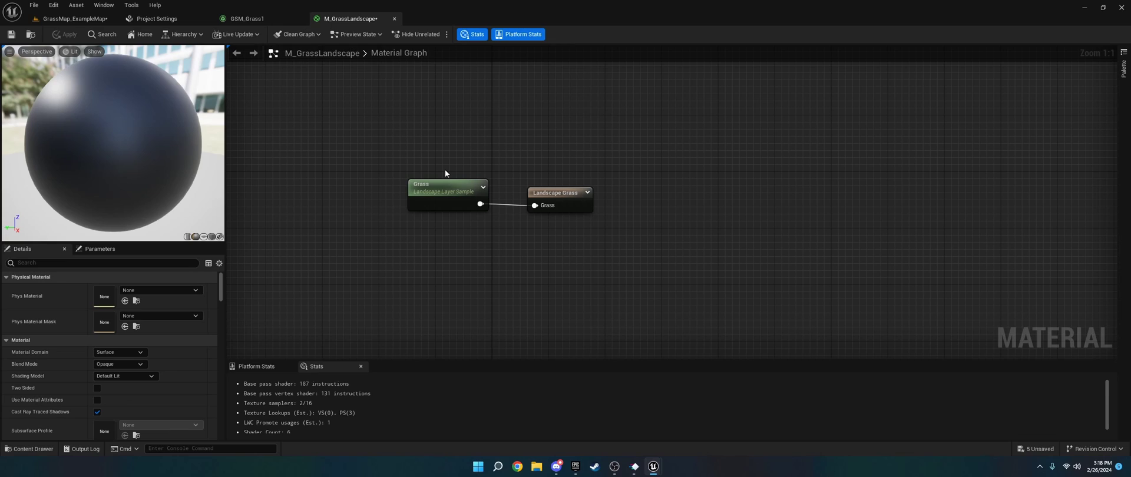
# Step: Apply M_GrassLandscape with Grass wired to Landscape Grass and view the regrown grass in GrassMap_ExampleMap
pyautogui.keyDown('alt'); pyautogui.click(508, 206); pyautogui.keyUp('alt')
pyautogui.click(66, 17)
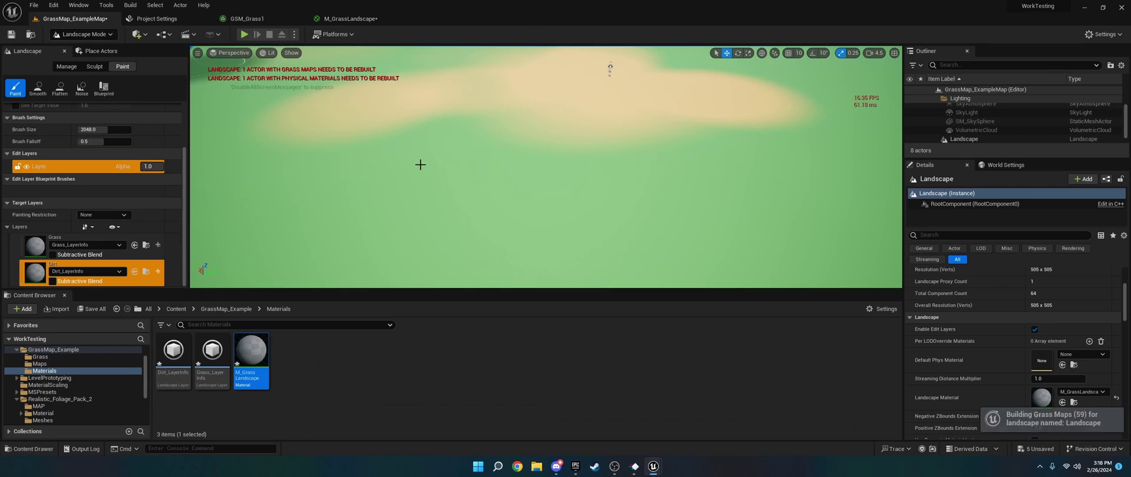
pyautogui.click(348, 18)
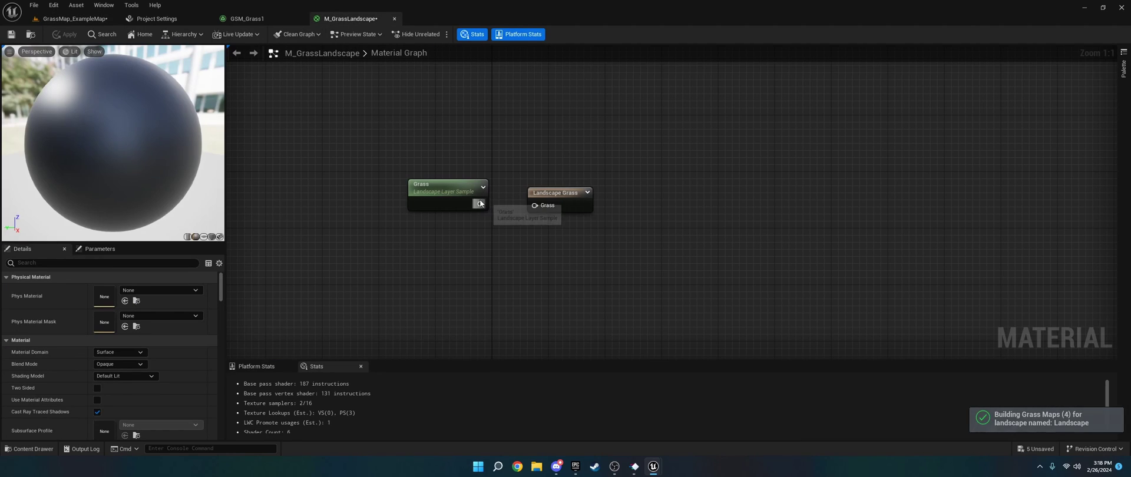
pyautogui.click(67, 34)
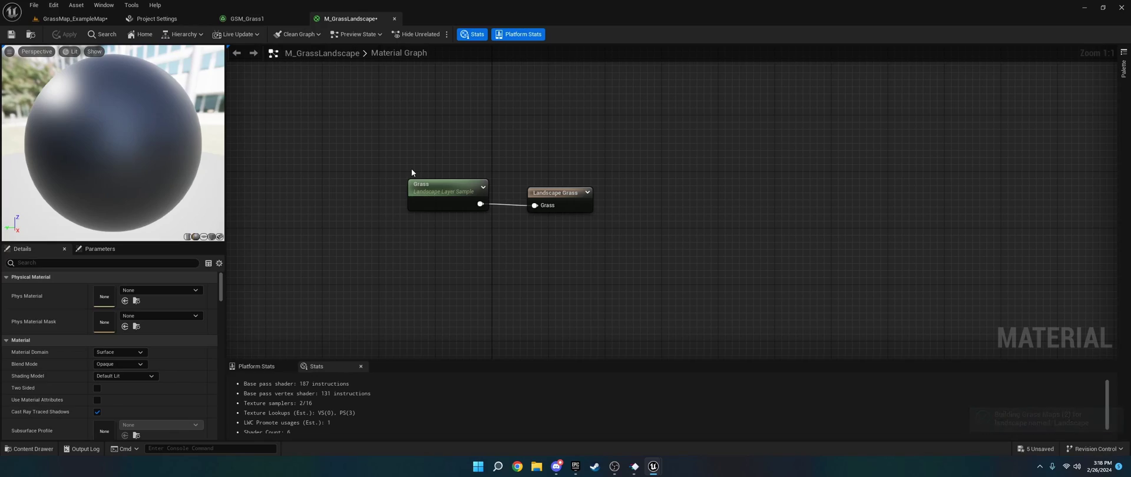
pyautogui.click(108, 18)
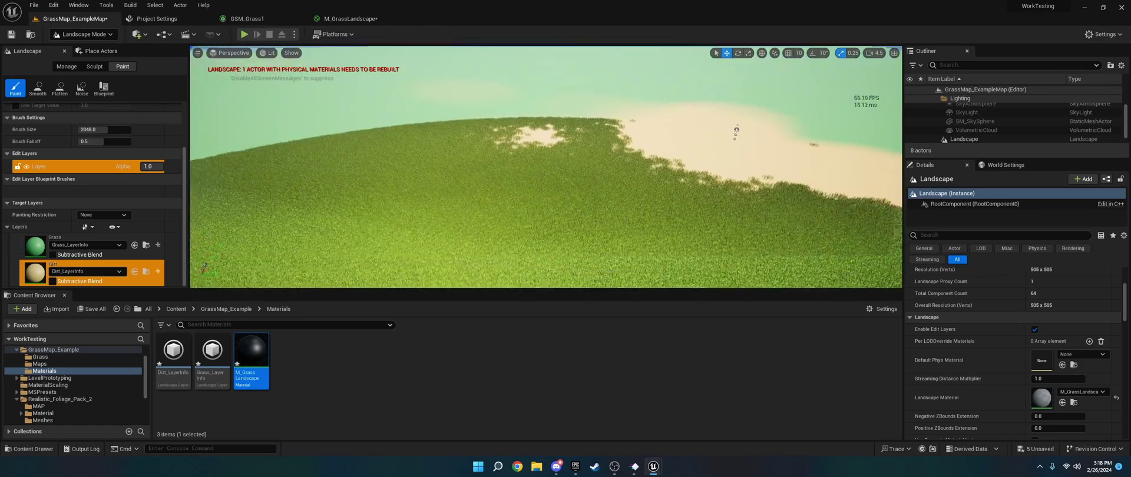
# Step: Fly the camera into the grass, then add an empty Index [1] entry to GSM_Grass1's Grass Varieties
pyautogui.moveTo(734, 118)
pyautogui.mouseDown(button='right')
pyautogui.moveTo(734, 101)
pyautogui.moveTo(734, 115)
pyautogui.mouseUp(button='right')
pyautogui.moveTo(396, 148); pyautogui.dragTo(396, 148, button='right')
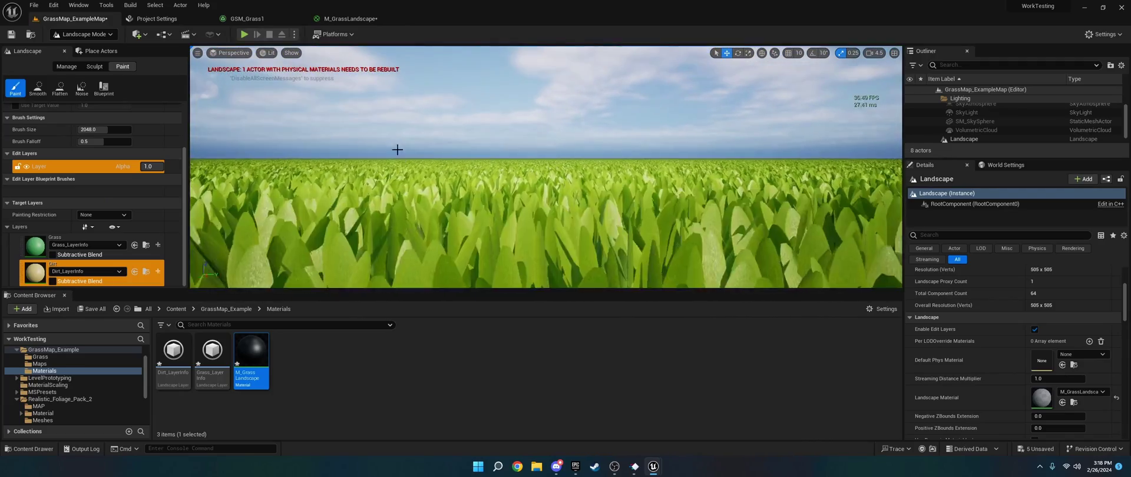
pyautogui.click(250, 19)
pyautogui.click(514, 90)
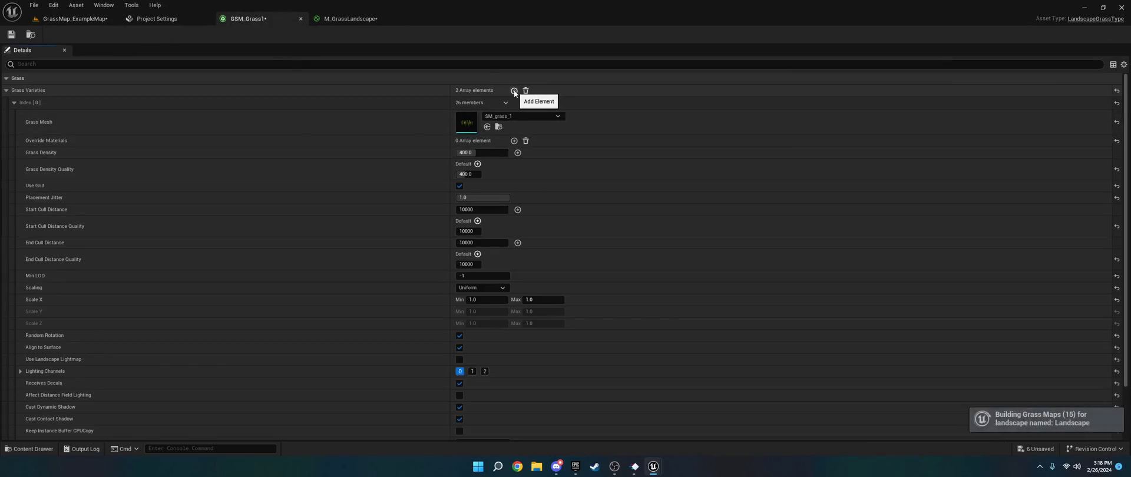
pyautogui.scroll(-3, 45, 370)
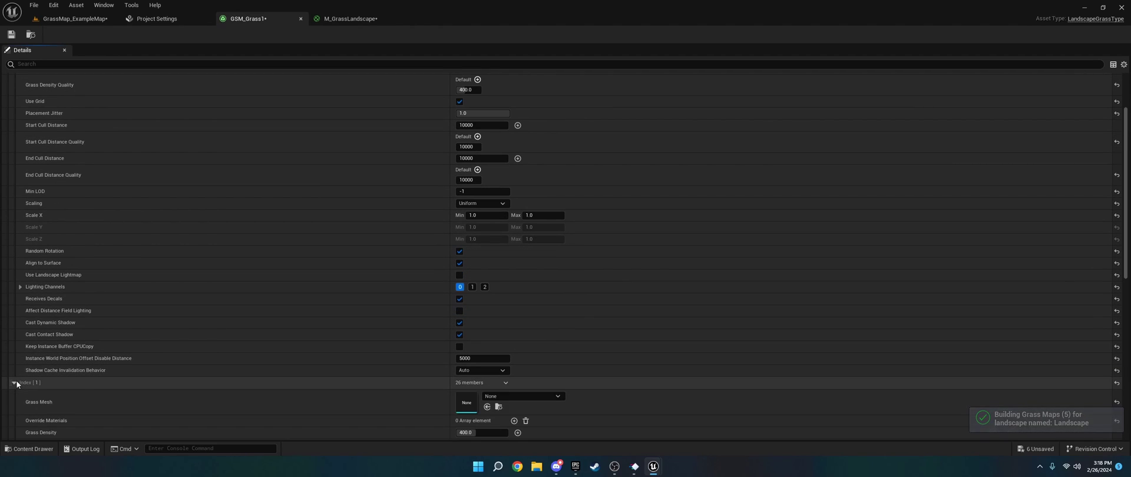
pyautogui.scroll(3, 319, 333)
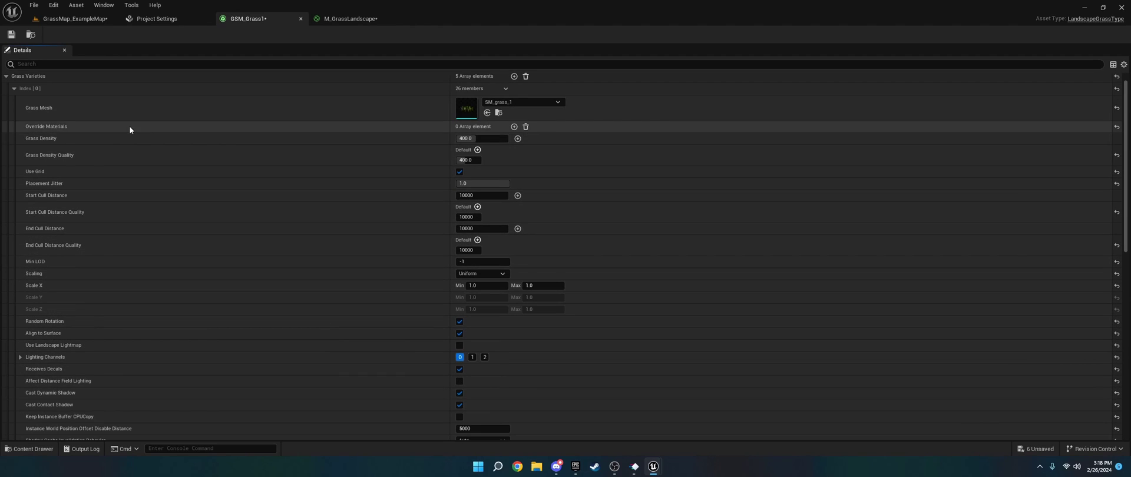